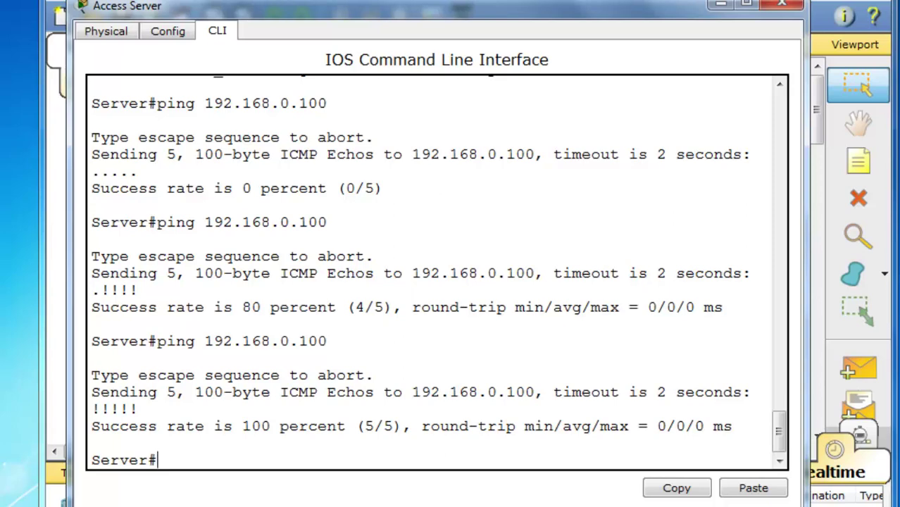
Step: From conf t, set ip domain-name danscourses.com and ip ssh version 2 on the Access Server
{"action": "type", "text": "conf t"}
{"action": "key", "text": "Return"}
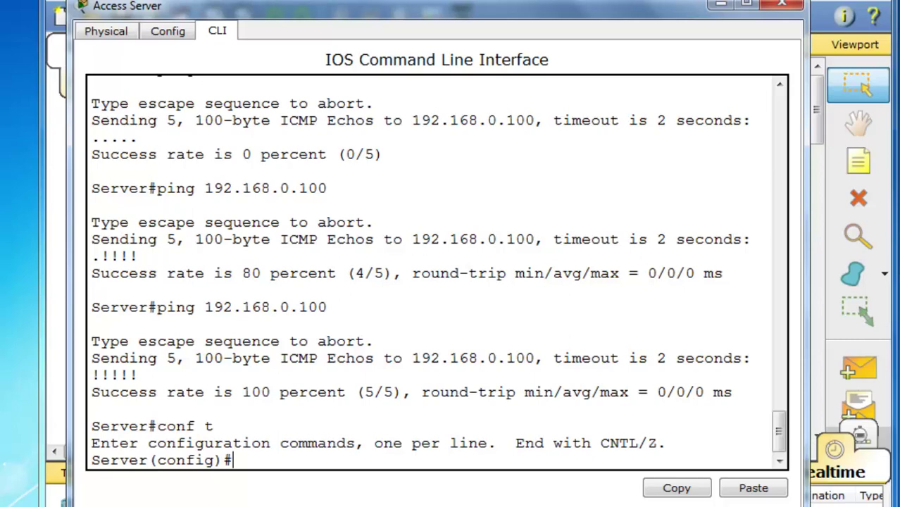
{"action": "type", "text": "ip domain-name"}
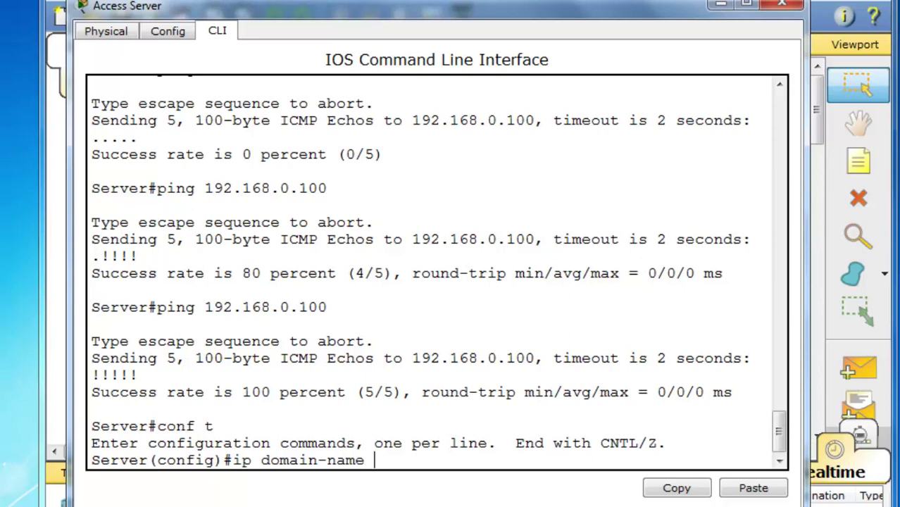
{"action": "type", "text": " danscou"}
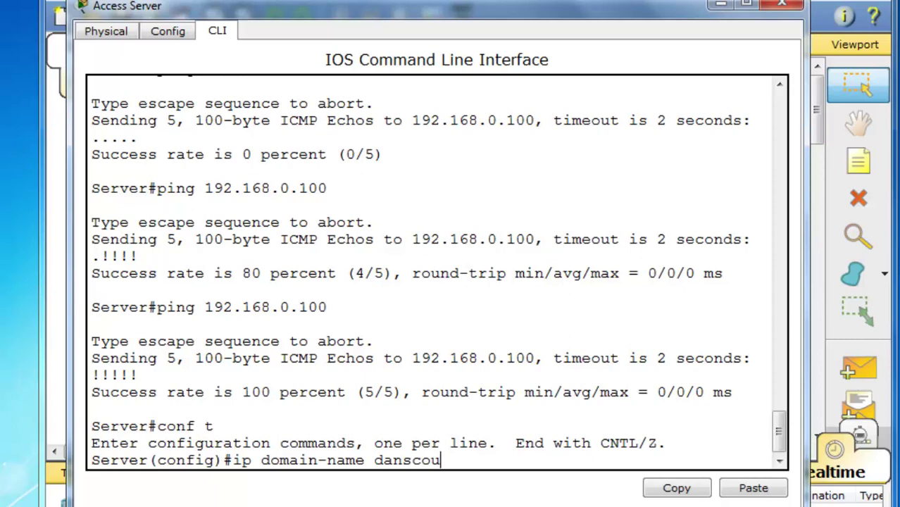
{"action": "type", "text": "rses.com"}
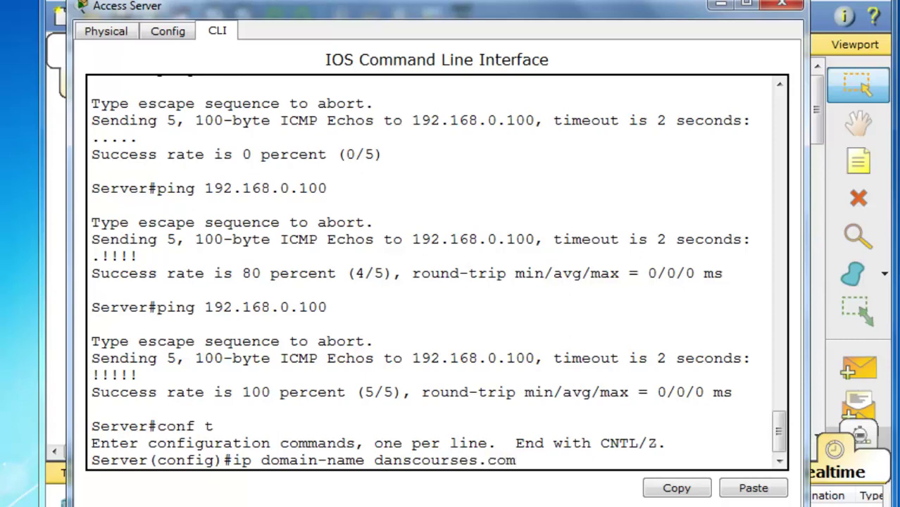
{"action": "key", "text": "Return"}
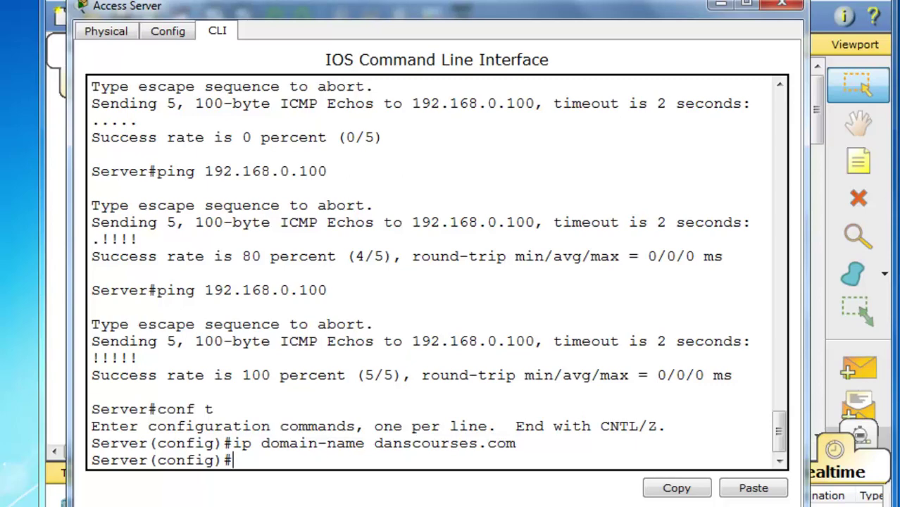
{"action": "type", "text": "ip ssh version 2"}
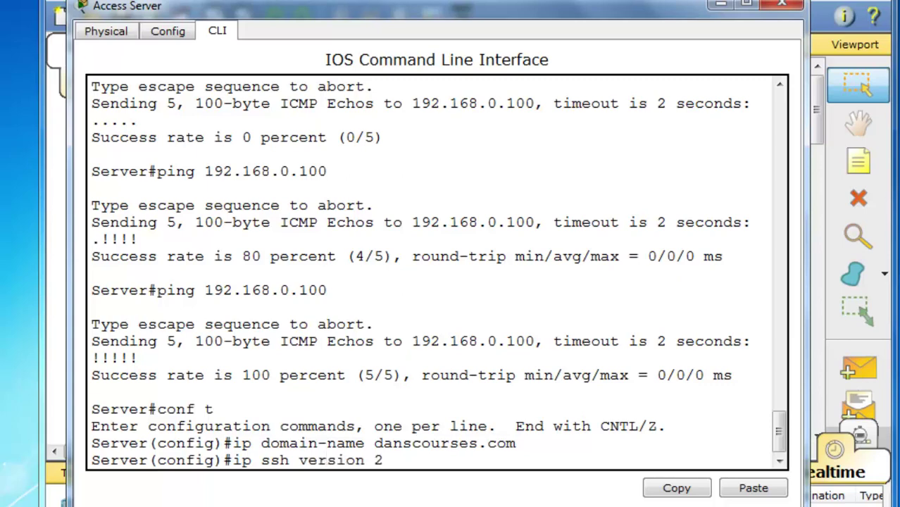
{"action": "key", "text": "Return"}
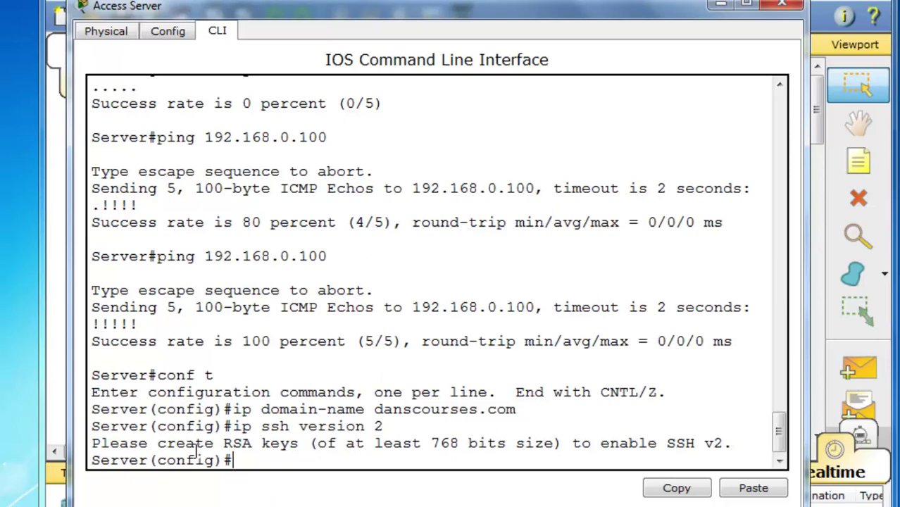
Step: Generate RSA keys with crypto key generate rsa using a 1024-bit modulus
{"action": "left_click_drag", "start_coordinate": [223, 442], "coordinate": [301, 439]}
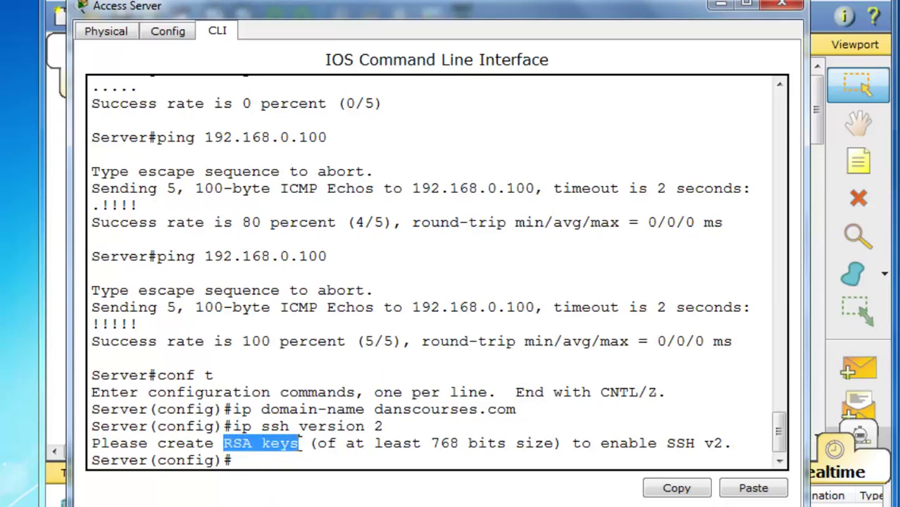
{"action": "left_click", "coordinate": [245, 465]}
{"action": "type", "text": "cr"}
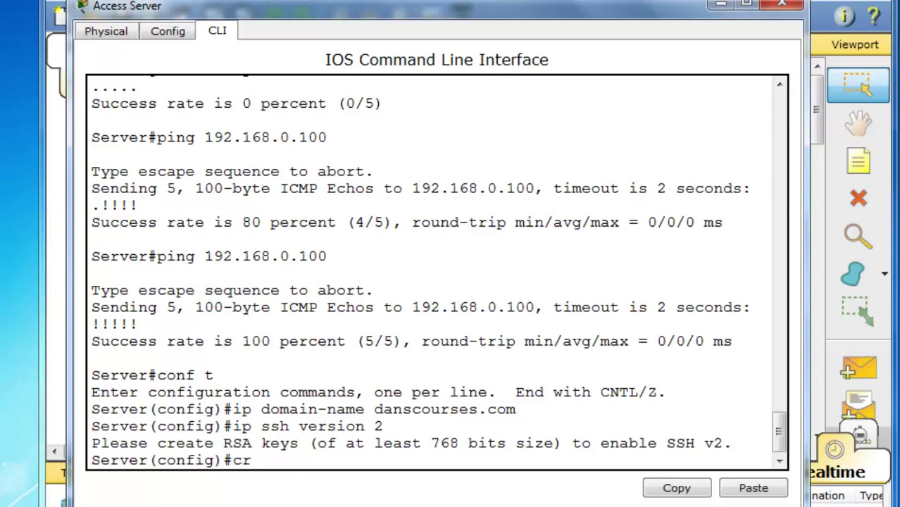
{"action": "type", "text": "ypto key gen"}
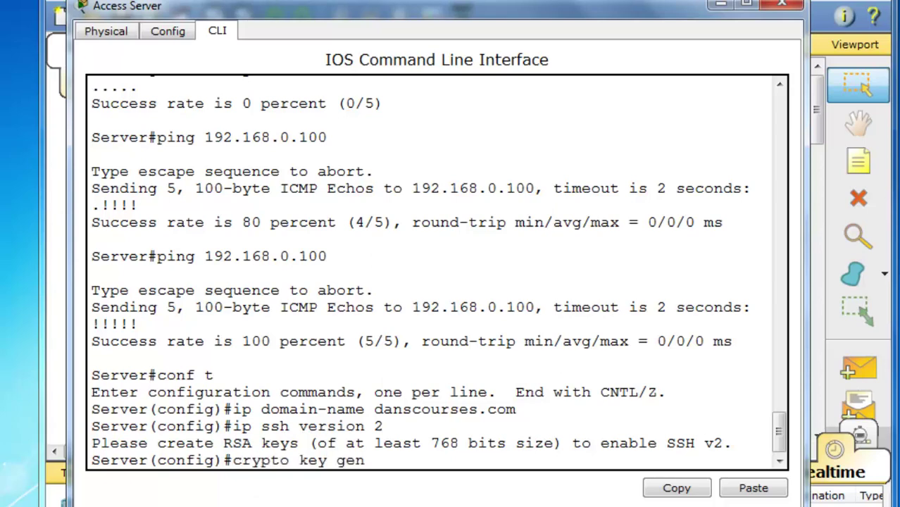
{"action": "key", "text": "Tab"}
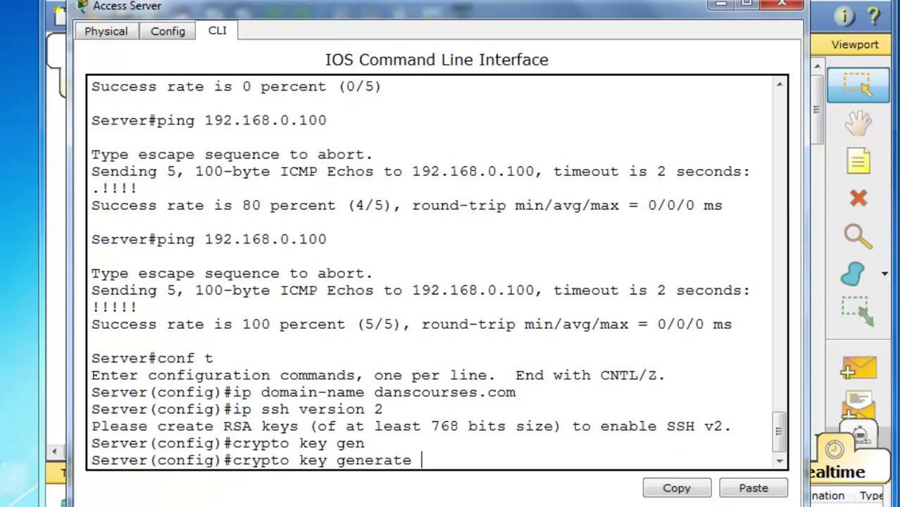
{"action": "type", "text": "rsa"}
{"action": "key", "text": "Return"}
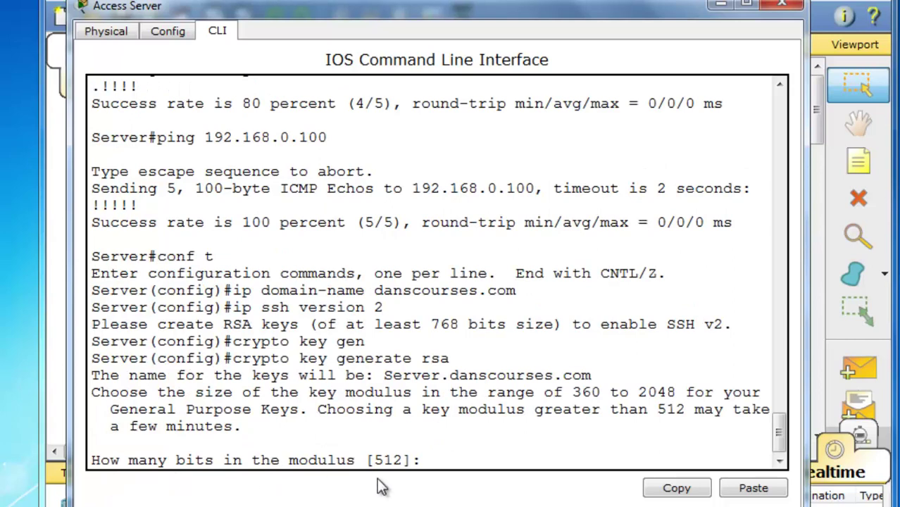
{"action": "type", "text": "1024"}
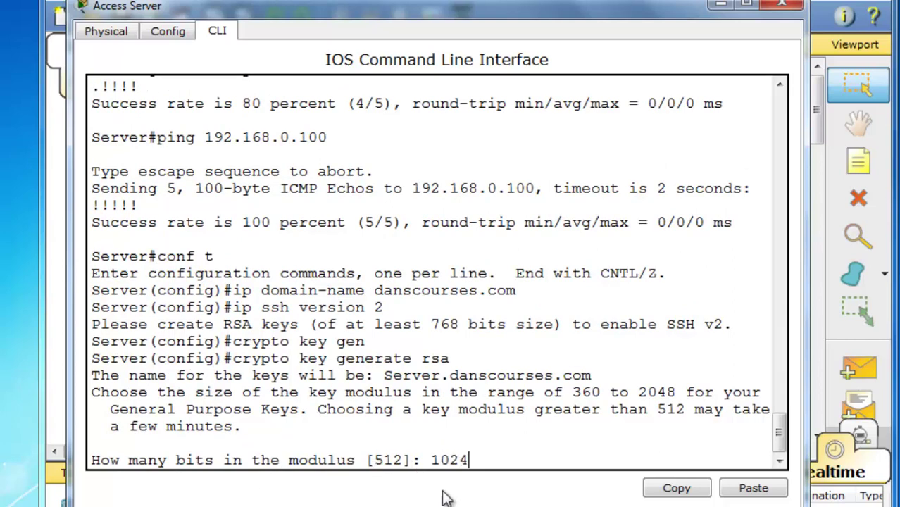
{"action": "key", "text": "Return"}
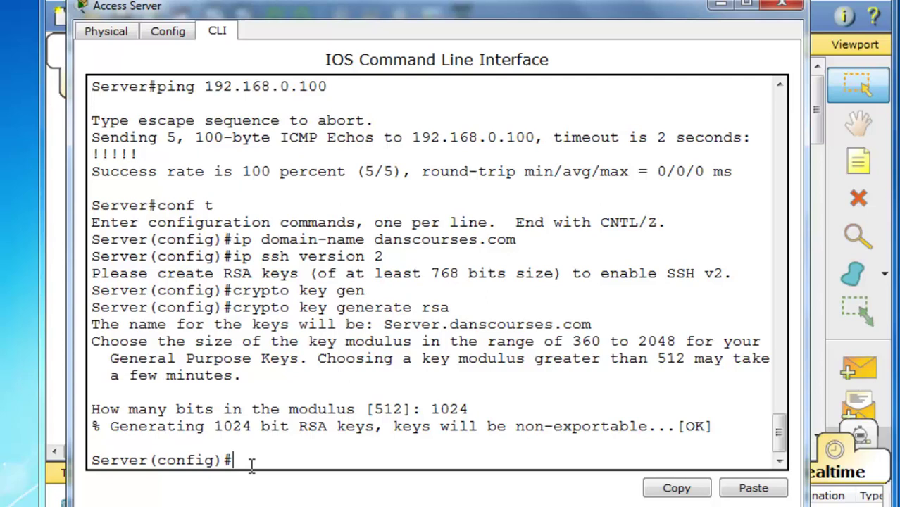
Step: Add a local username with privilege 15 and a password using the username command
{"action": "type", "text": "username dan "}
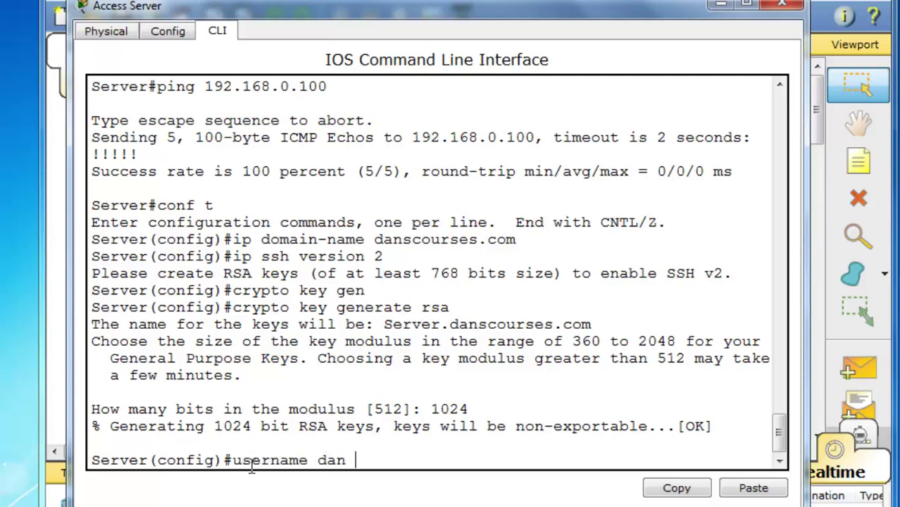
{"action": "type", "text": "priv 15"}
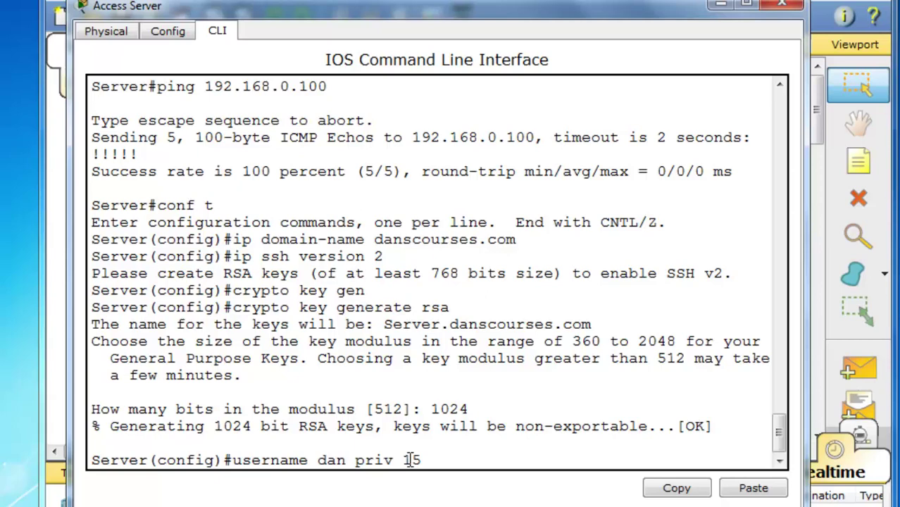
{"action": "type", "text": "pass"}
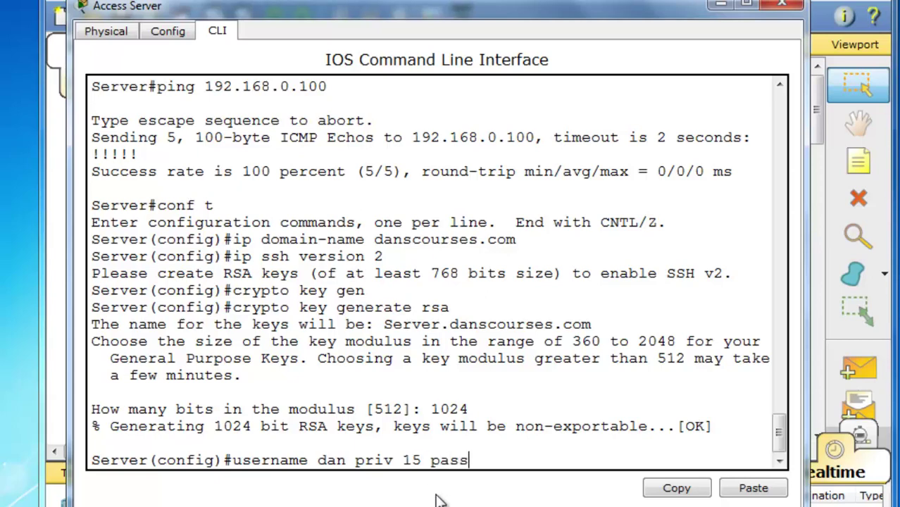
{"action": "type", "text": "word cisco"}
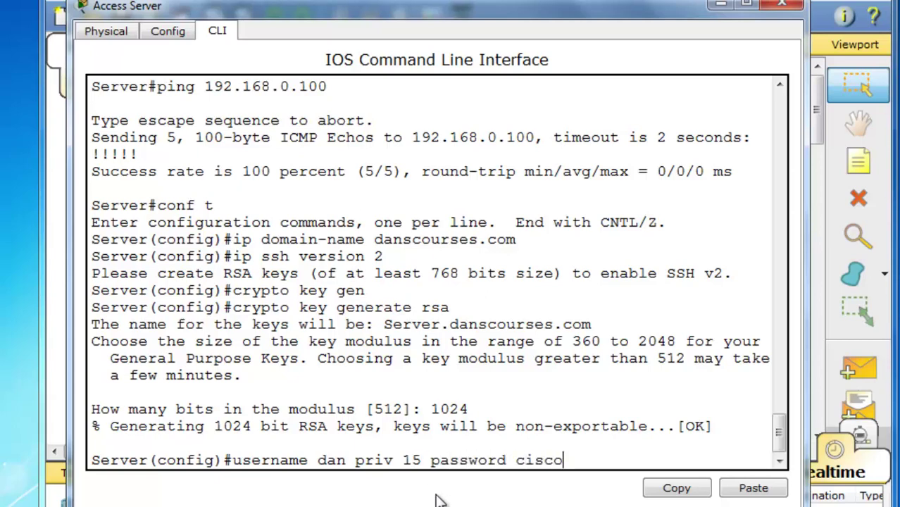
{"action": "key", "text": "Return"}
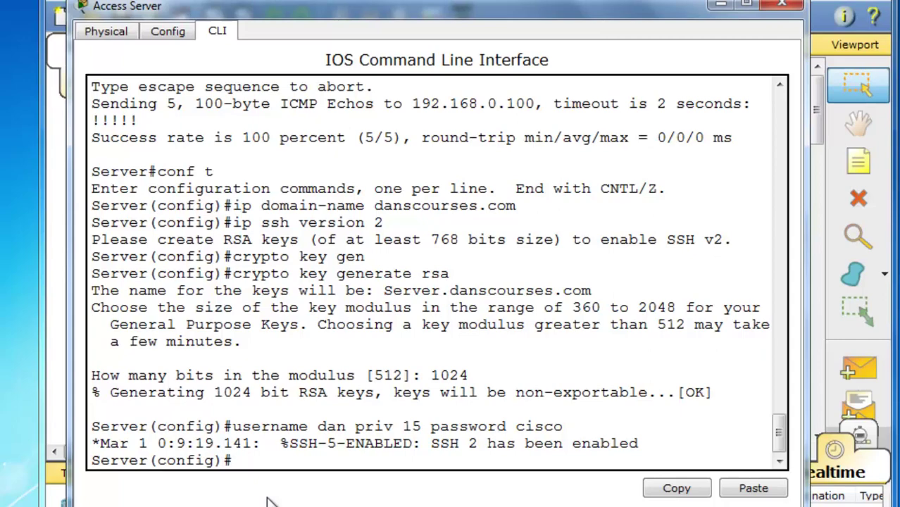
{"action": "key", "text": "ctrl+z"}
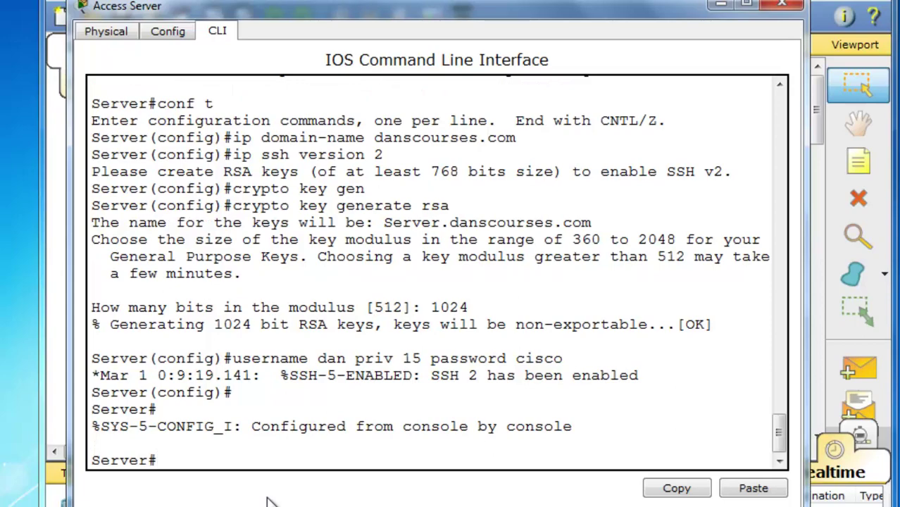
{"action": "type", "text": "show line"}
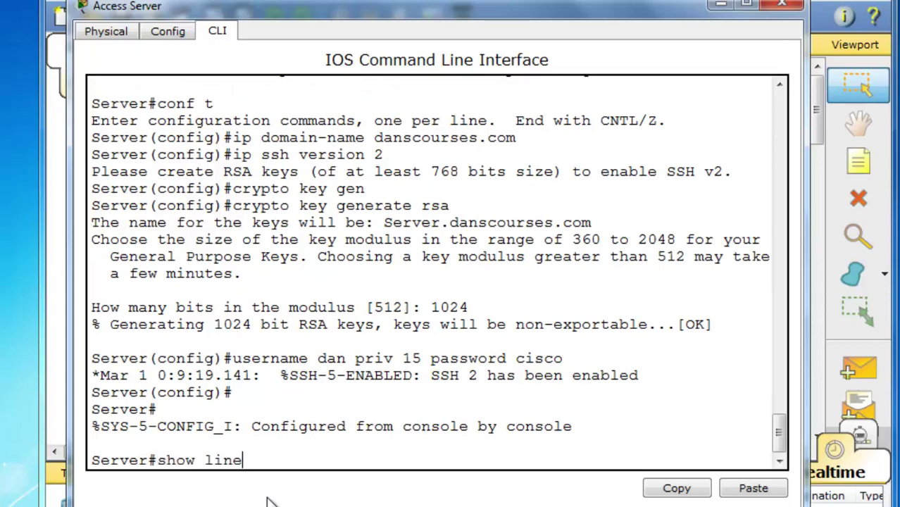
{"action": "key", "text": "Return"}
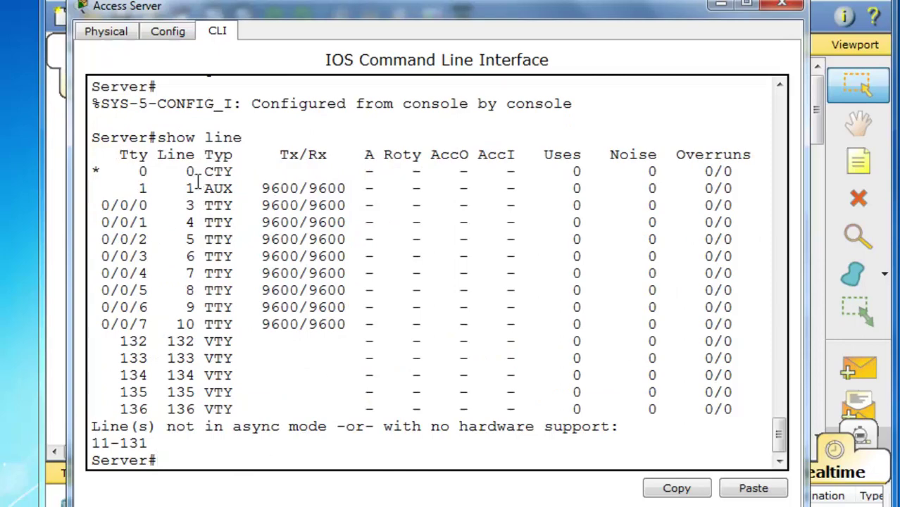
{"action": "left_click_drag", "start_coordinate": [262, 172], "coordinate": [103, 170]}
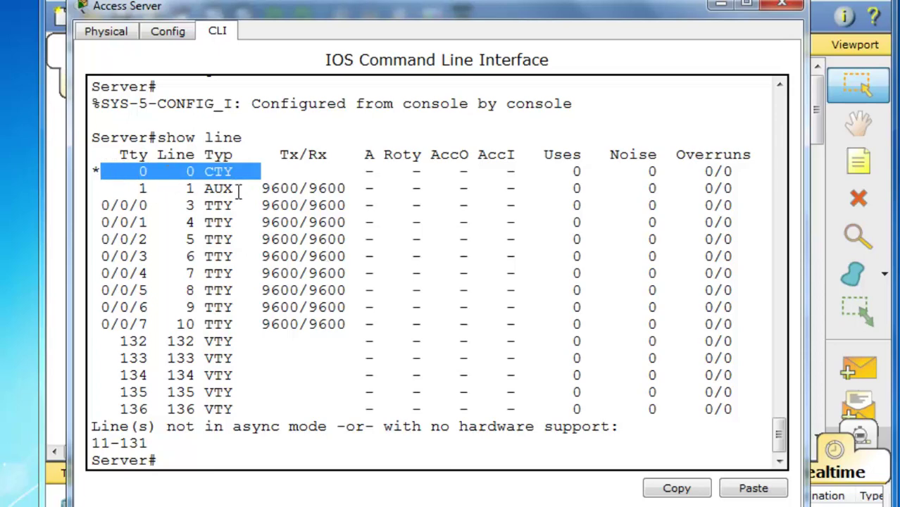
{"action": "left_click_drag", "start_coordinate": [238, 189], "coordinate": [110, 189]}
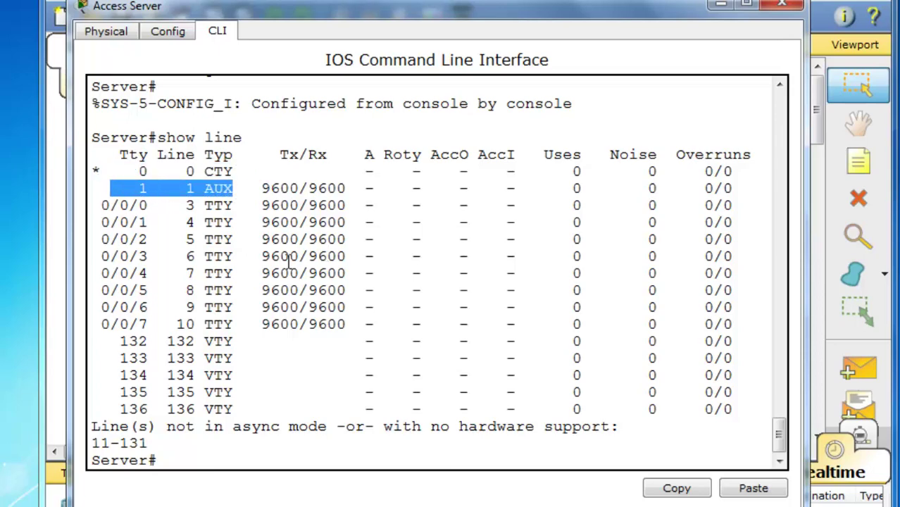
{"action": "left_click", "coordinate": [238, 204]}
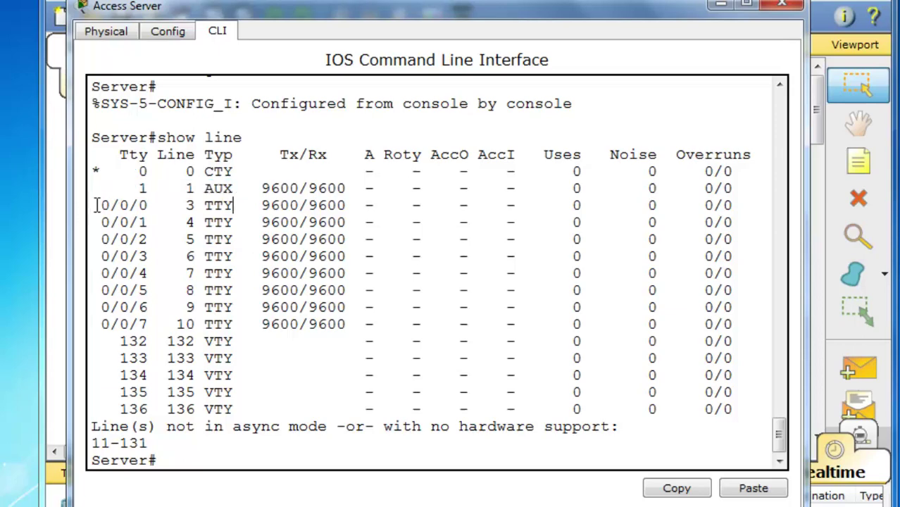
{"action": "left_click_drag", "start_coordinate": [91, 205], "coordinate": [160, 205]}
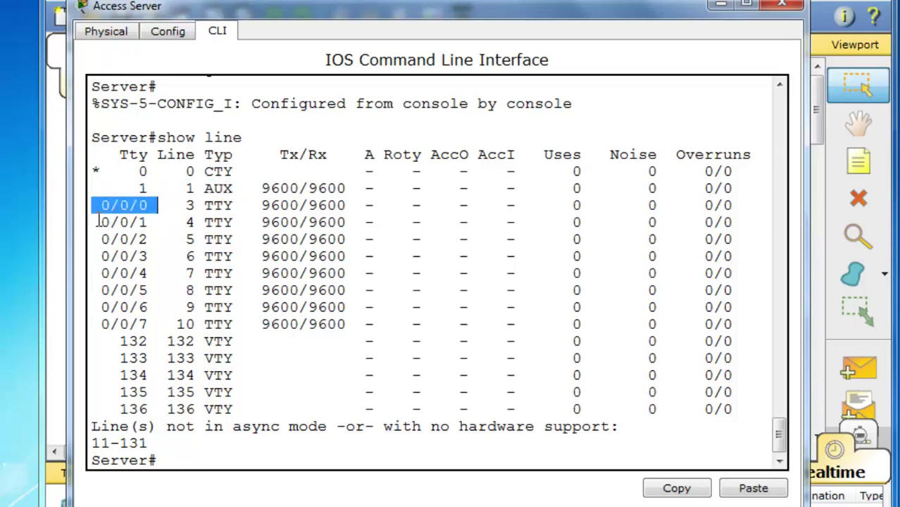
{"action": "left_click_drag", "start_coordinate": [92, 223], "coordinate": [150, 223]}
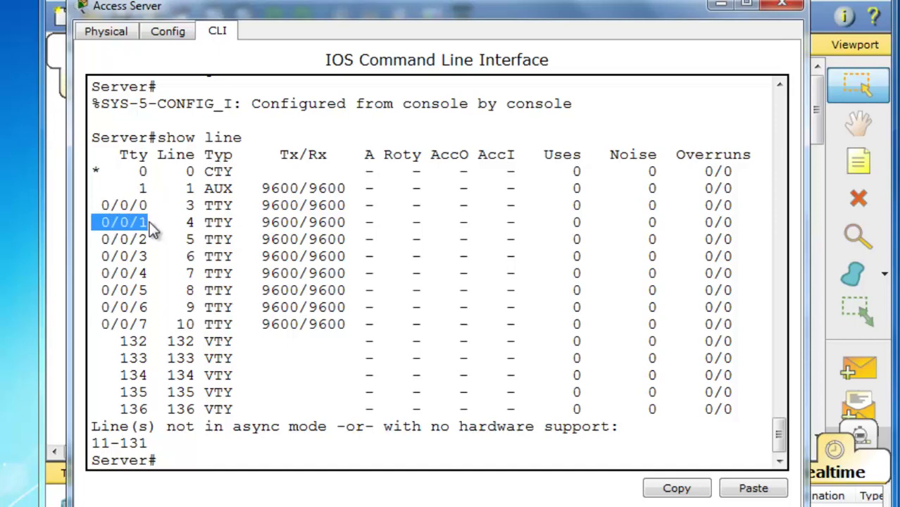
{"action": "left_click_drag", "start_coordinate": [93, 201], "coordinate": [245, 323]}
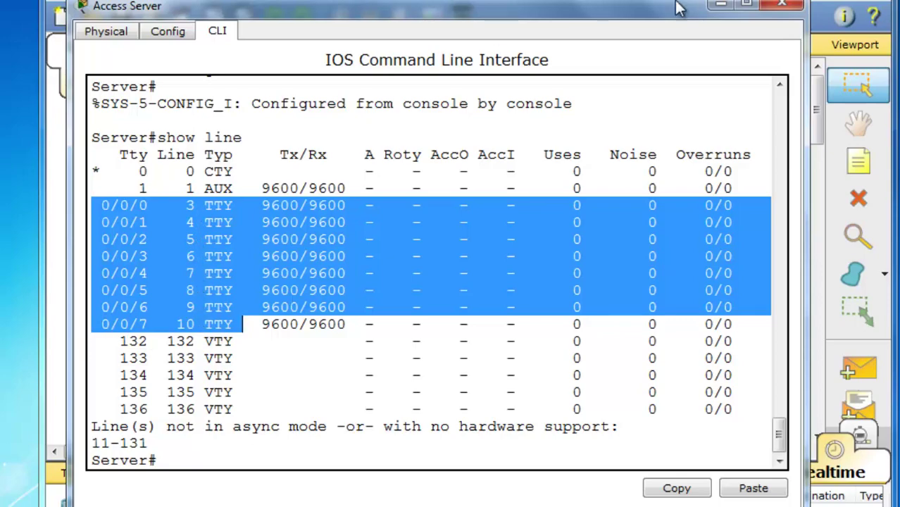
{"action": "left_click", "coordinate": [718, 9]}
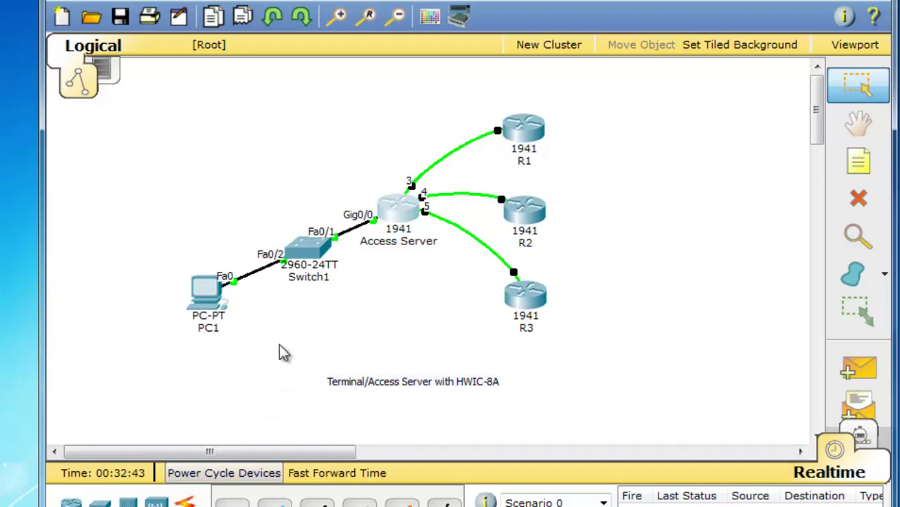
{"action": "left_click", "coordinate": [403, 204]}
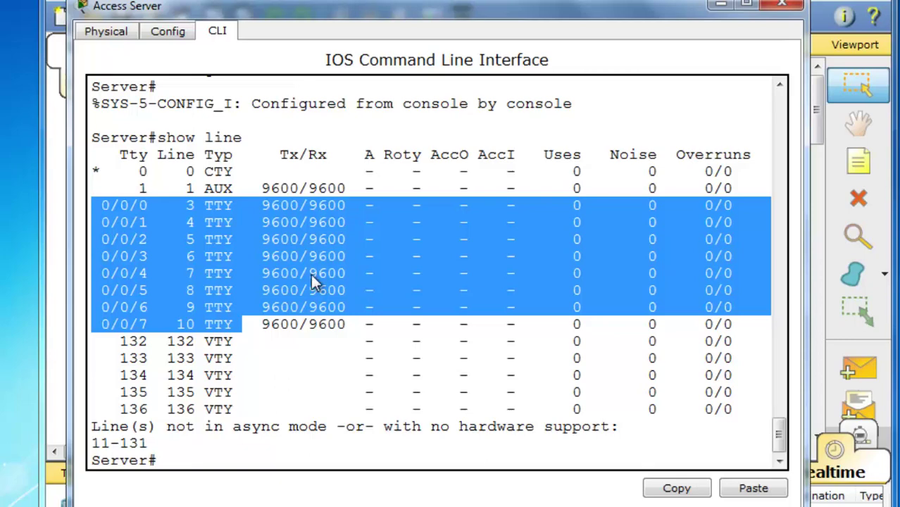
Step: Enter global configuration and select async lines 0/0/0 through 0/0/7
{"action": "left_click_drag", "start_coordinate": [316, 13], "coordinate": [329, 8]}
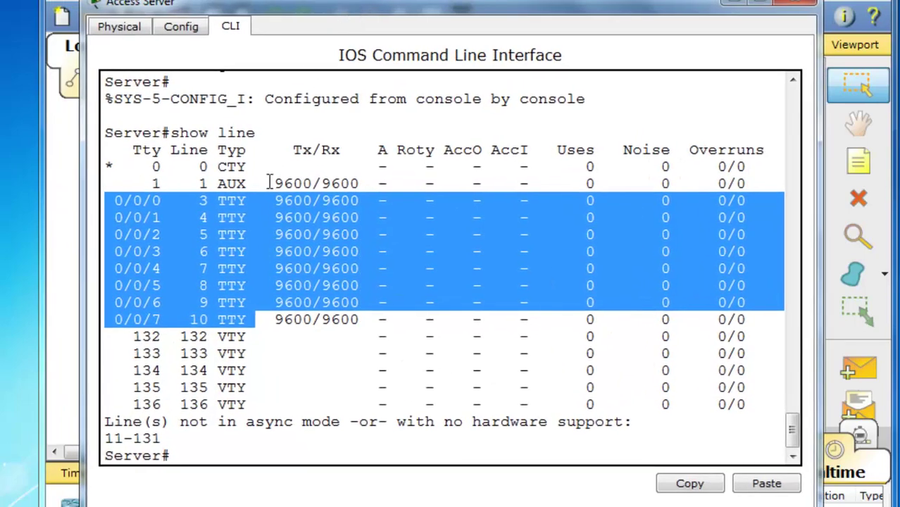
{"action": "left_click_drag", "start_coordinate": [247, 167], "coordinate": [145, 168]}
{"action": "left_click_drag", "start_coordinate": [246, 183], "coordinate": [152, 183]}
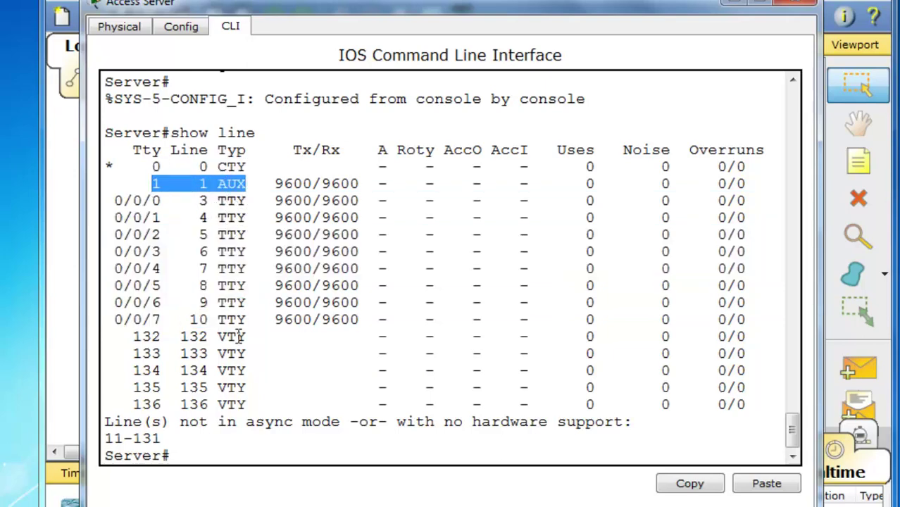
{"action": "left_click", "coordinate": [194, 203]}
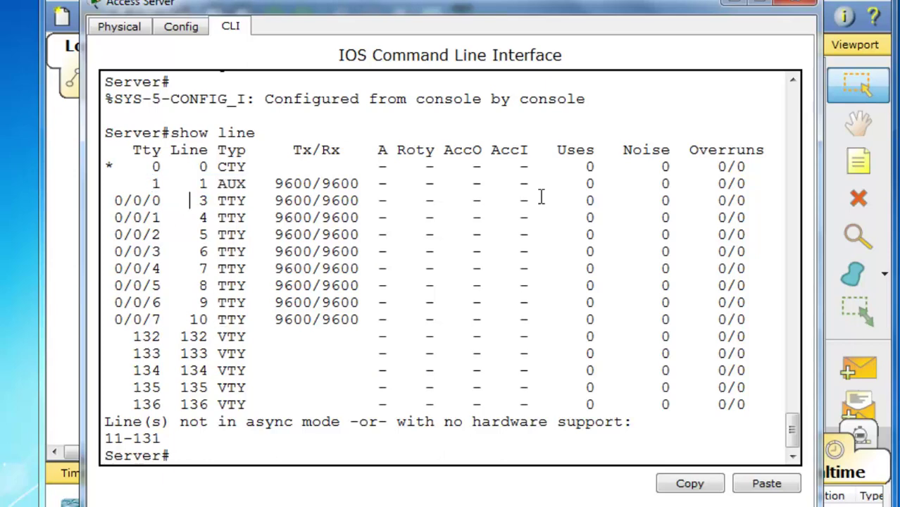
{"action": "left_click", "coordinate": [181, 454]}
{"action": "type", "text": "conf t"}
{"action": "key", "text": "Return"}
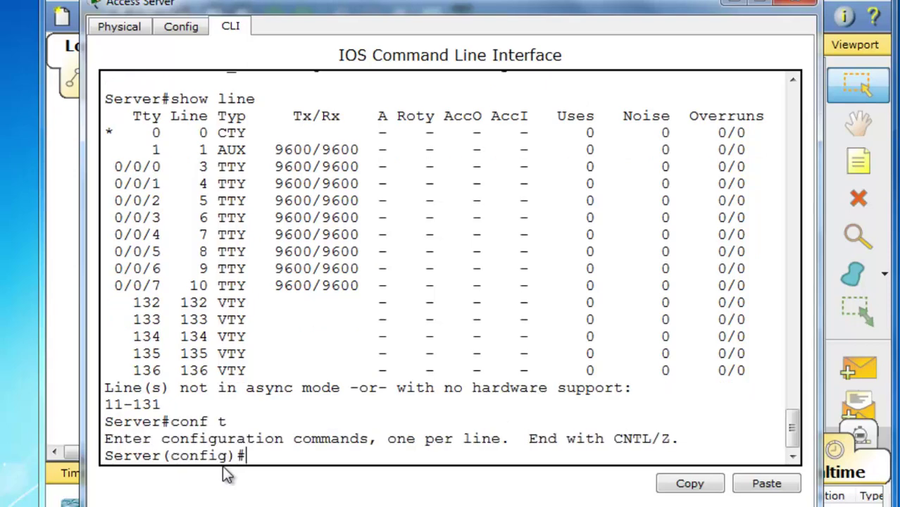
{"action": "type", "text": "line 0/0/0 "}
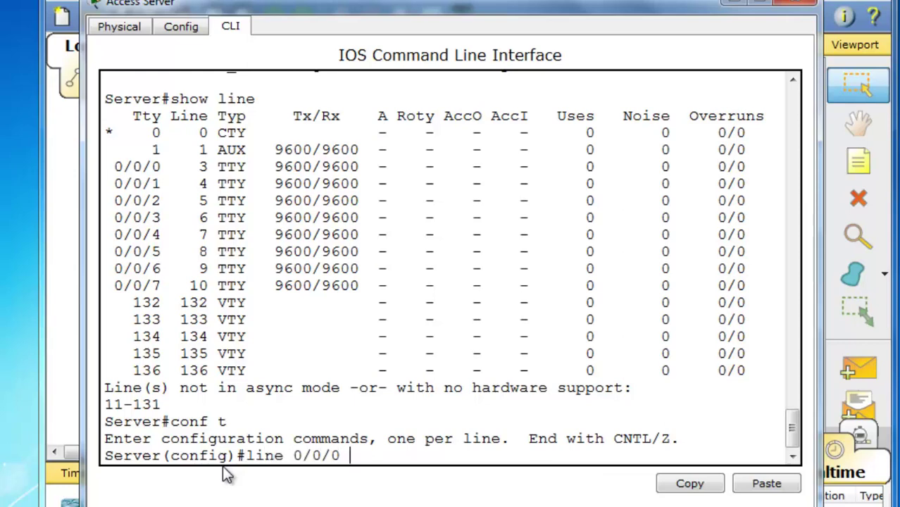
{"action": "type", "text": "0/0/7"}
{"action": "key", "text": "Return"}
Step: Set transport input all on the lines, checking the available options with '?'
{"action": "type", "text": "tr"}
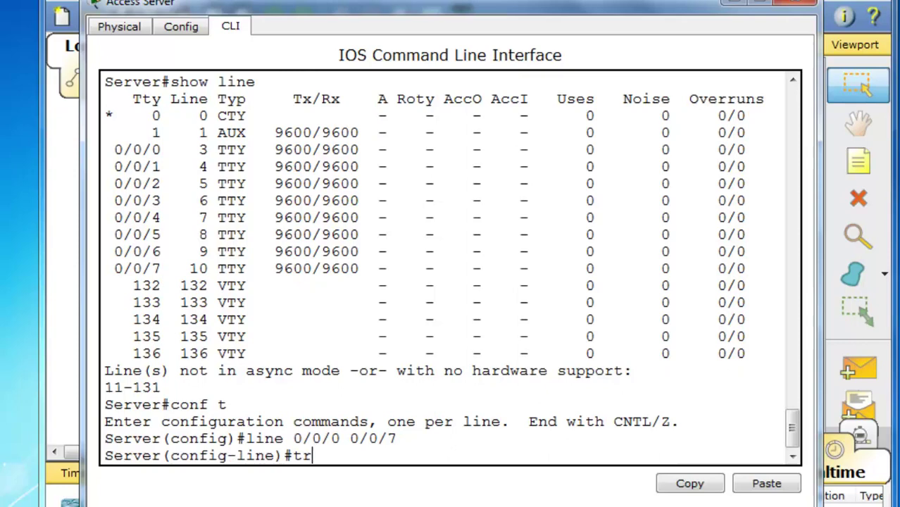
{"action": "type", "text": "ansport "}
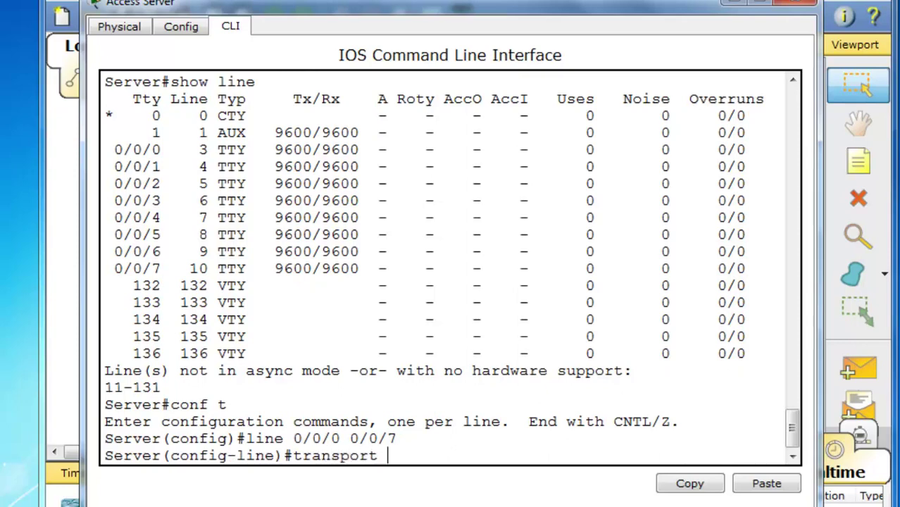
{"action": "type", "text": "input all"}
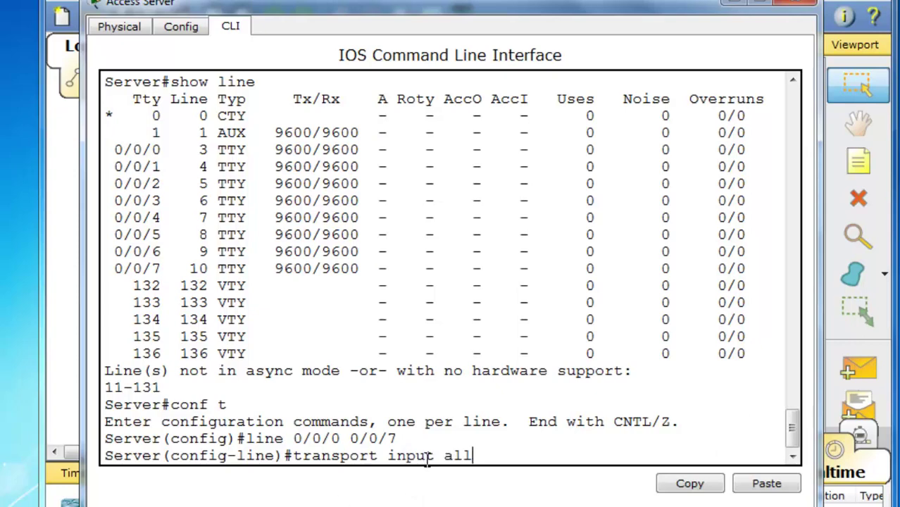
{"action": "left_click_drag", "start_coordinate": [442, 456], "coordinate": [493, 455]}
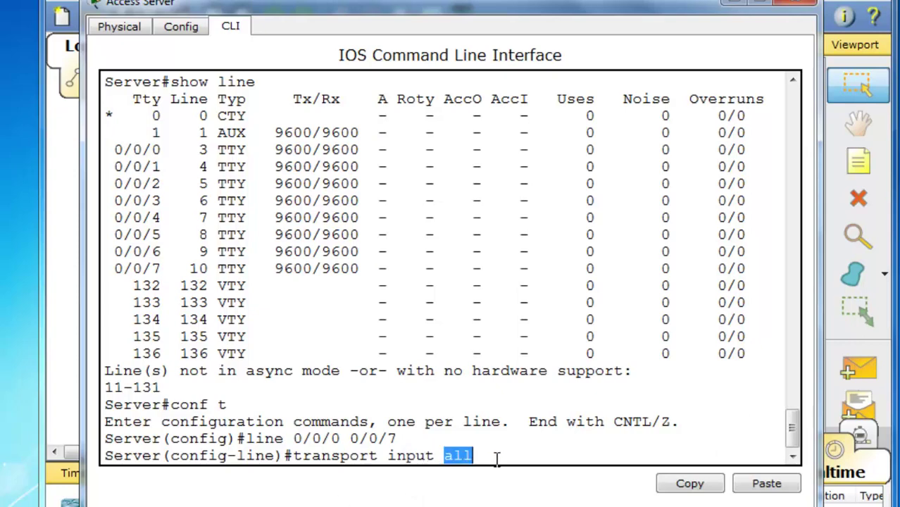
{"action": "left_click", "coordinate": [492, 456]}
{"action": "key", "text": "BackSpace"}
{"action": "key", "text": "BackSpace"}
{"action": "key", "text": "BackSpace"}
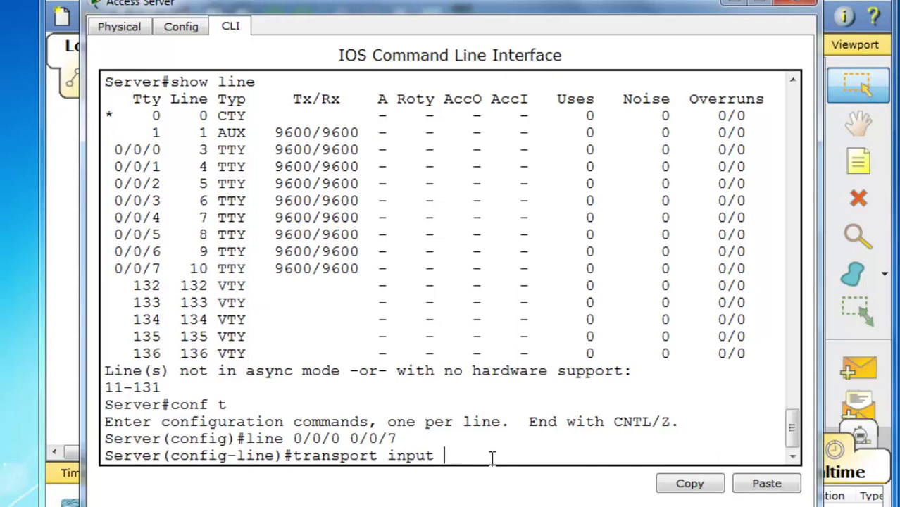
{"action": "type", "text": "?"}
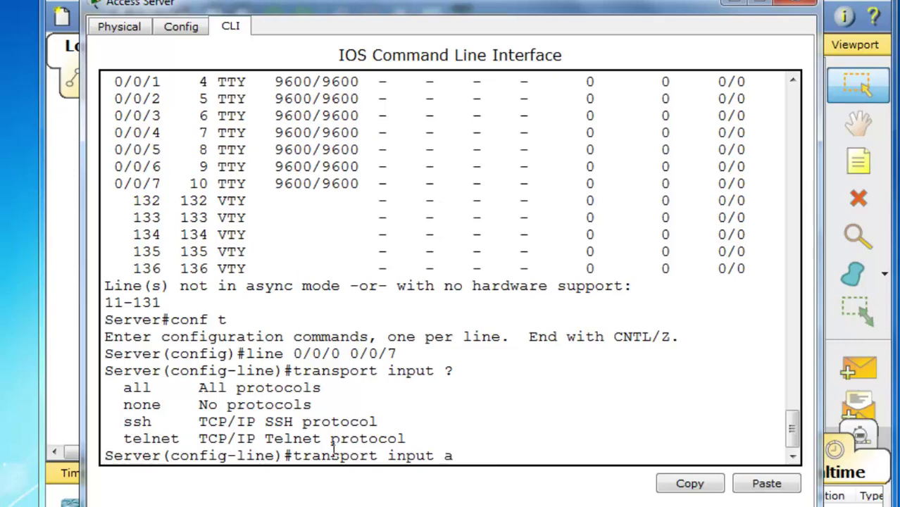
{"action": "type", "text": "ll"}
{"action": "key", "text": "Return"}
Step: Apply login local to the lines and exit configuration mode
{"action": "type", "text": "lo"}
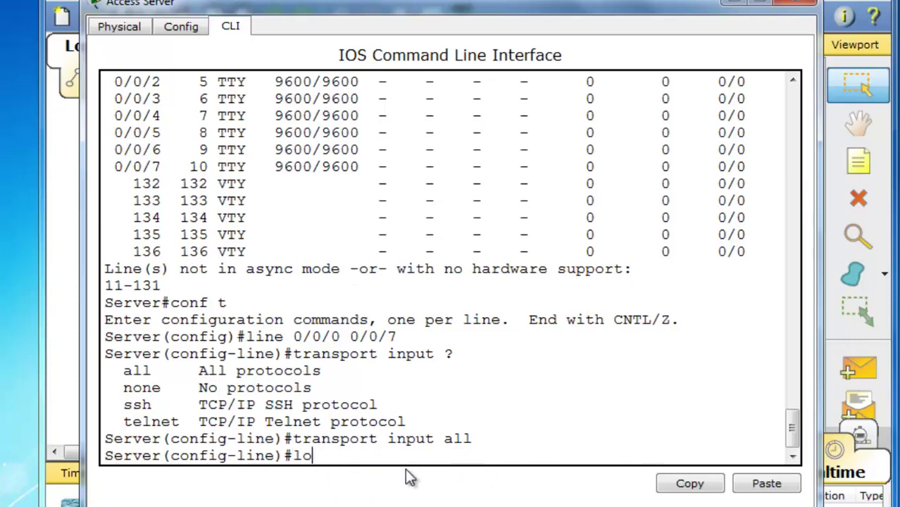
{"action": "type", "text": "gin local"}
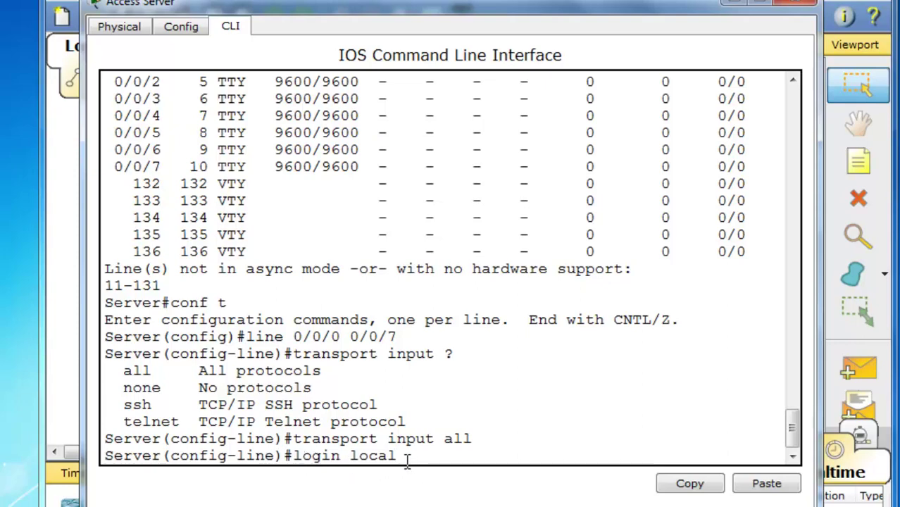
{"action": "left_click_drag", "start_coordinate": [398, 457], "coordinate": [291, 474]}
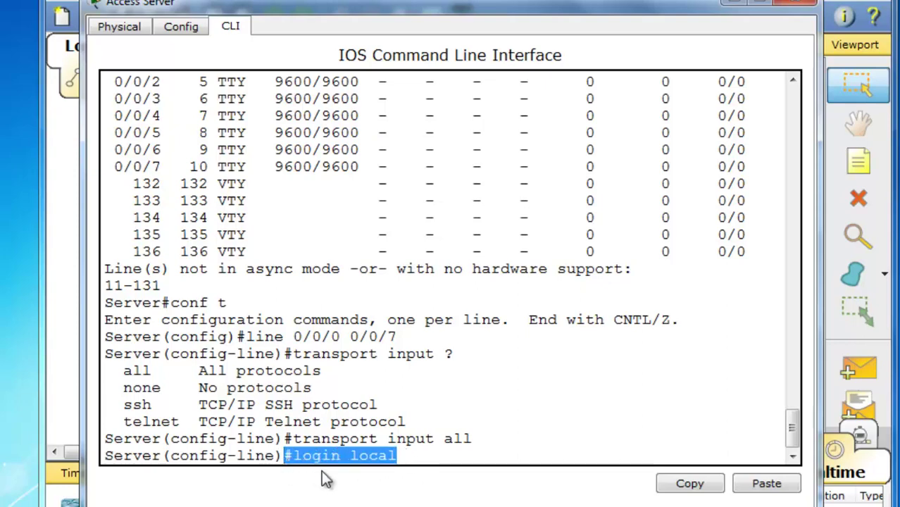
{"action": "left_click", "coordinate": [407, 456]}
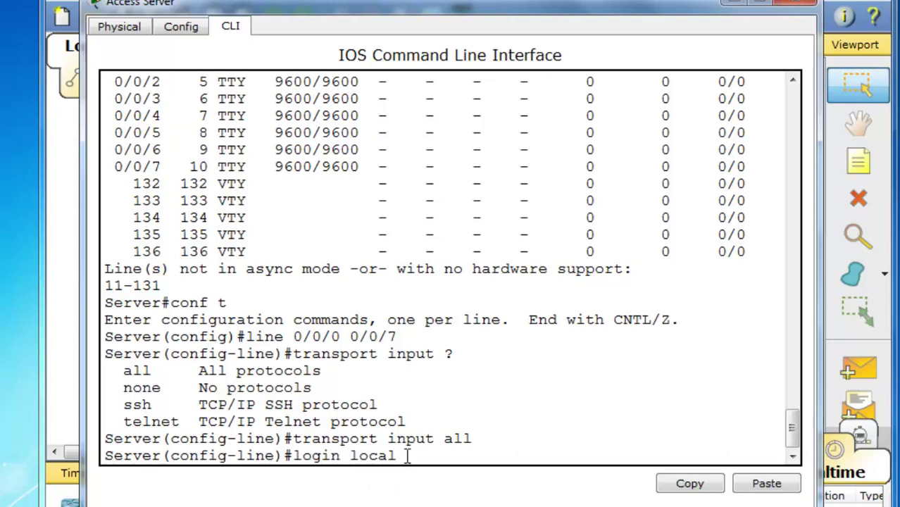
{"action": "key", "text": "Return"}
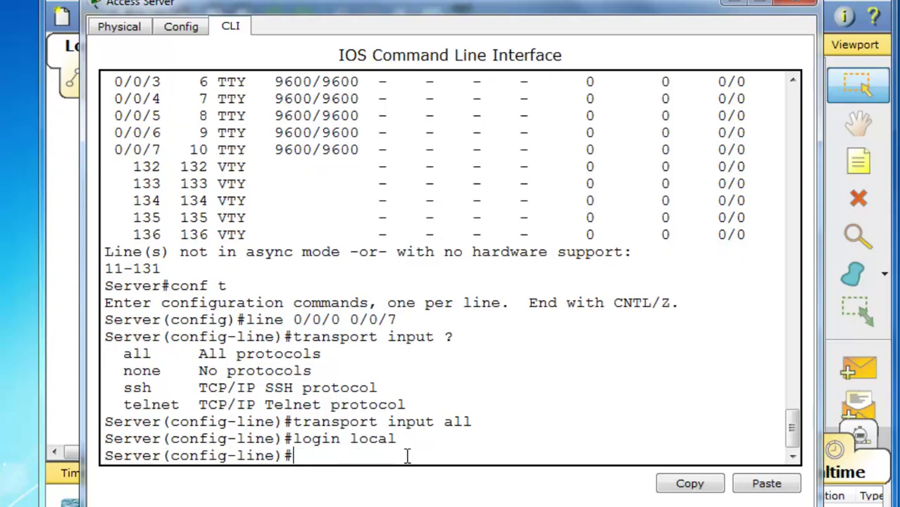
{"action": "key", "text": "ctrl+z"}
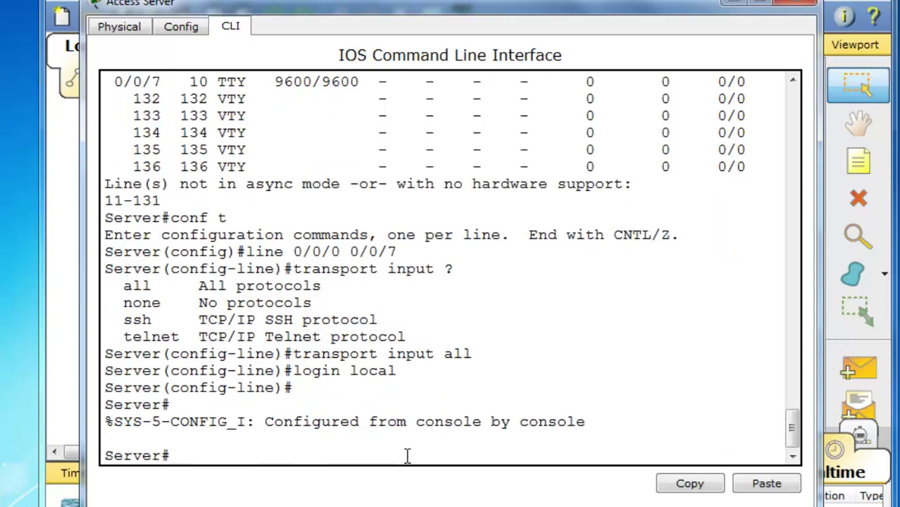
Step: Run show run and page through the local user, ip ssh version 2 and domain-name entries
{"action": "type", "text": "show run"}
{"action": "key", "text": "Return"}
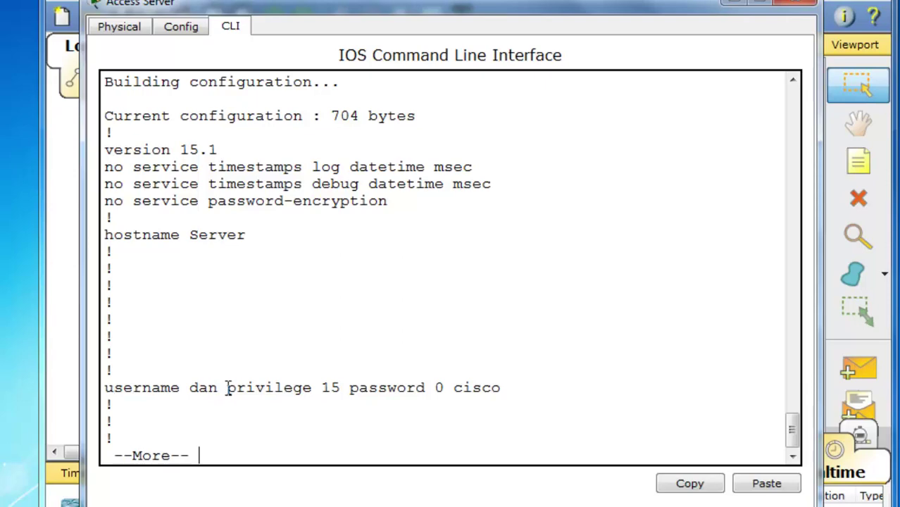
{"action": "left_click_drag", "start_coordinate": [235, 387], "coordinate": [189, 387]}
{"action": "key", "text": "space"}
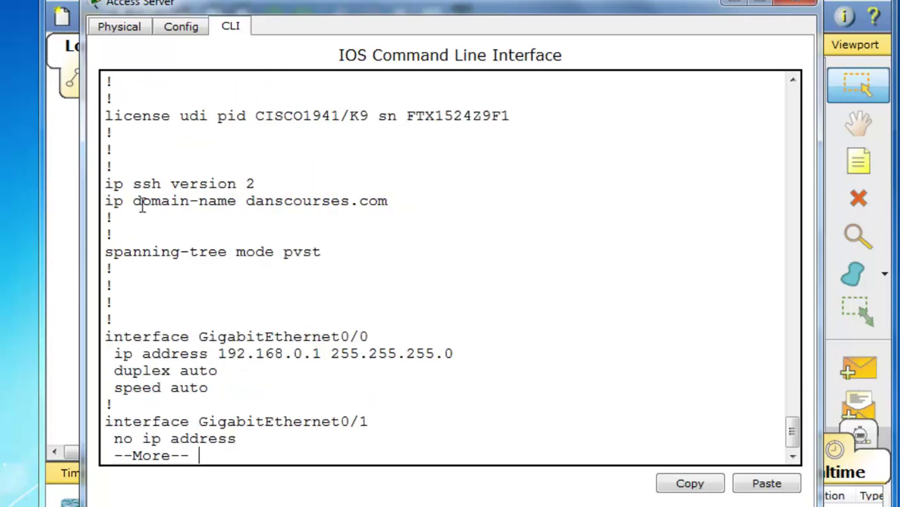
{"action": "left_click_drag", "start_coordinate": [258, 176], "coordinate": [86, 197]}
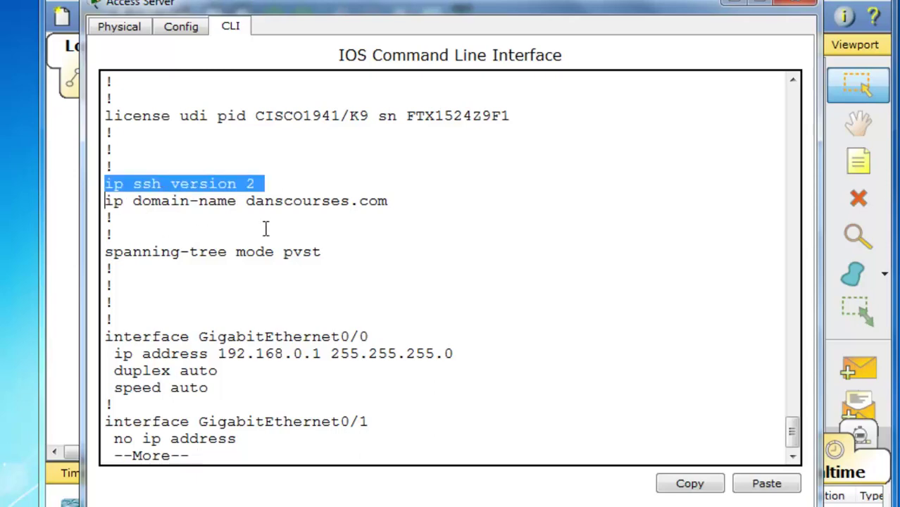
{"action": "left_click_drag", "start_coordinate": [406, 207], "coordinate": [81, 202]}
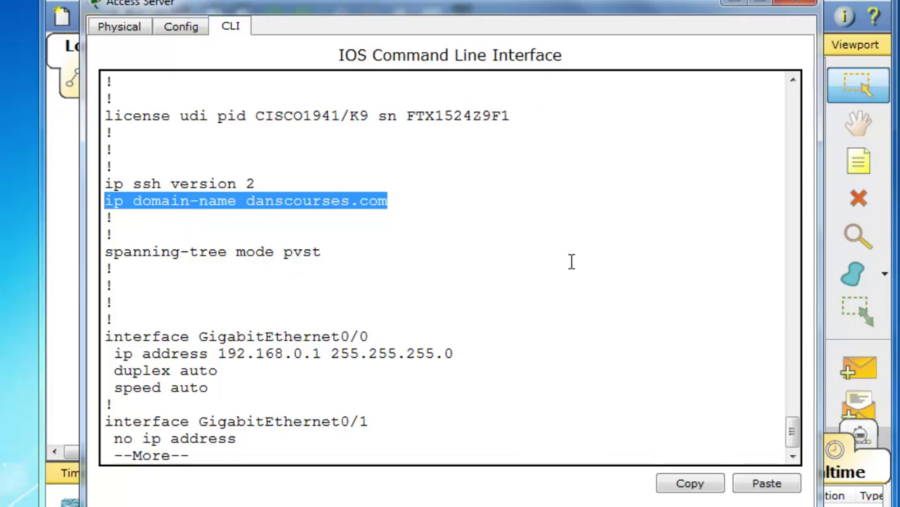
{"action": "key", "text": "space"}
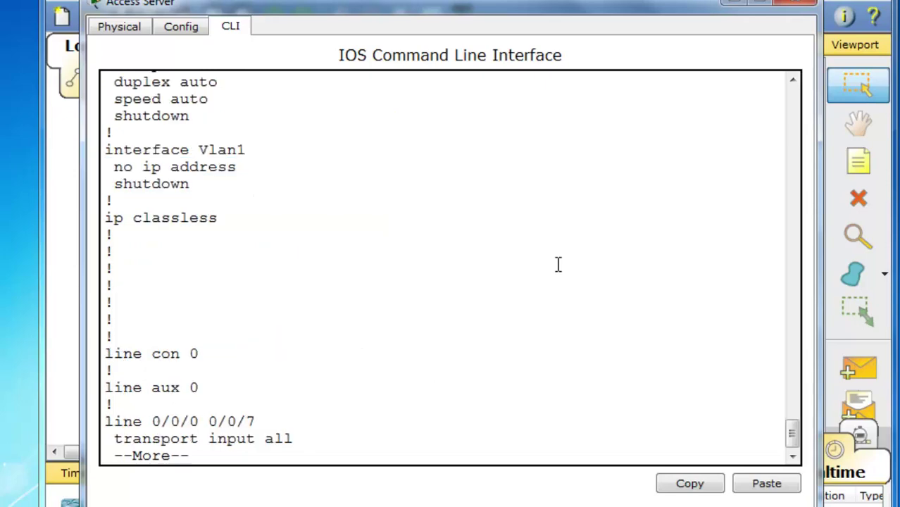
Step: Page to the end of the configuration and review the line 0/0/0 0/0/7 section
{"action": "left_click_drag", "start_coordinate": [795, 433], "coordinate": [794, 412]}
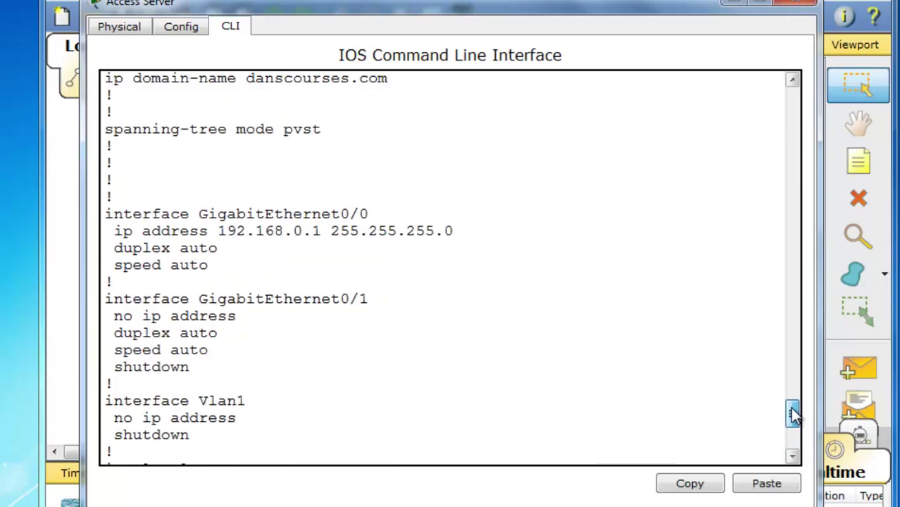
{"action": "scroll", "coordinate": [243, 169], "scroll_direction": "down", "scroll_amount": 3}
{"action": "key", "text": "space"}
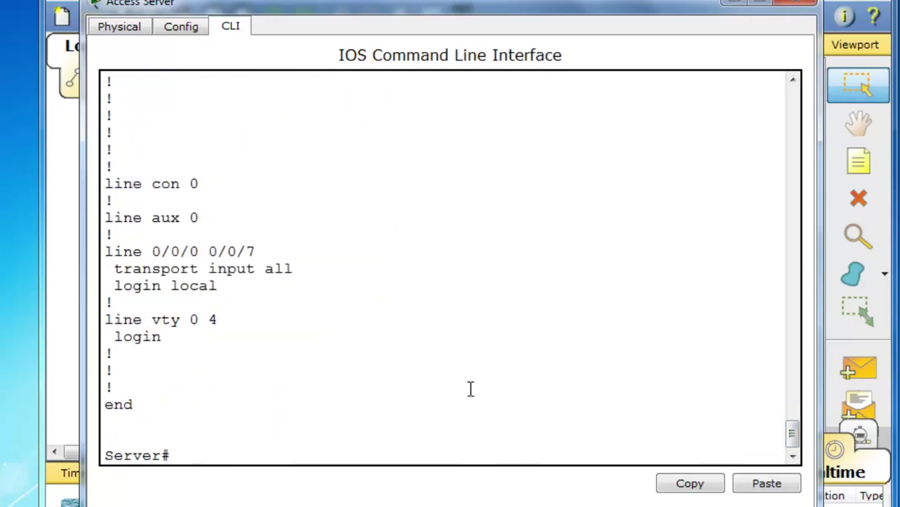
{"action": "left_click_drag", "start_coordinate": [152, 252], "coordinate": [257, 254]}
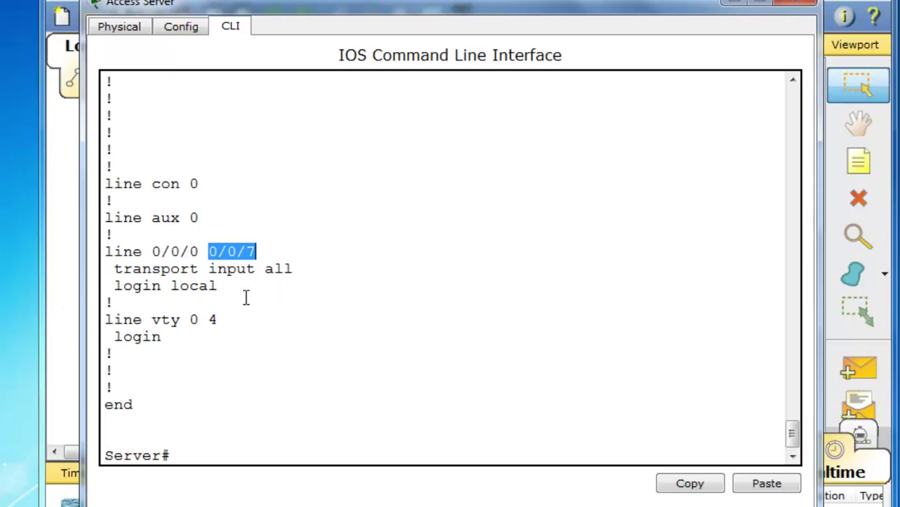
{"action": "left_click", "coordinate": [340, 320]}
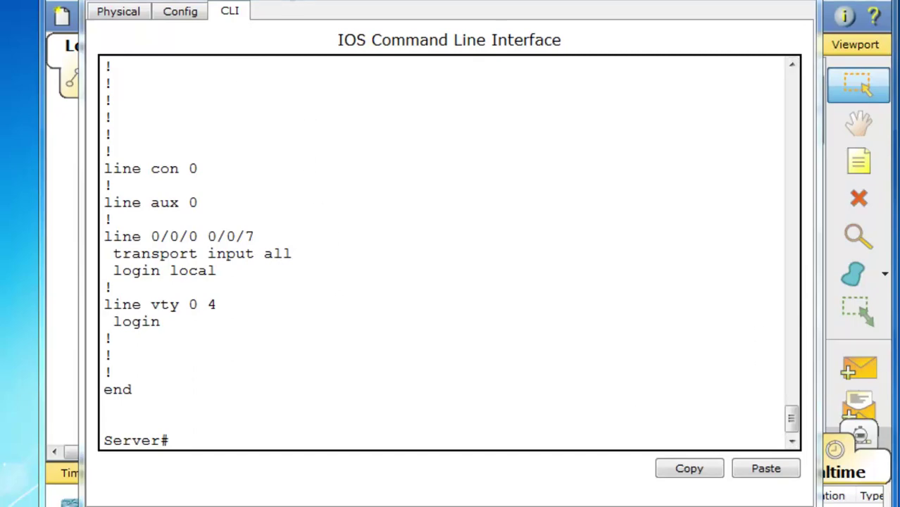
Step: Close the Access Server window to return to the topology
{"action": "left_click", "coordinate": [799, 1]}
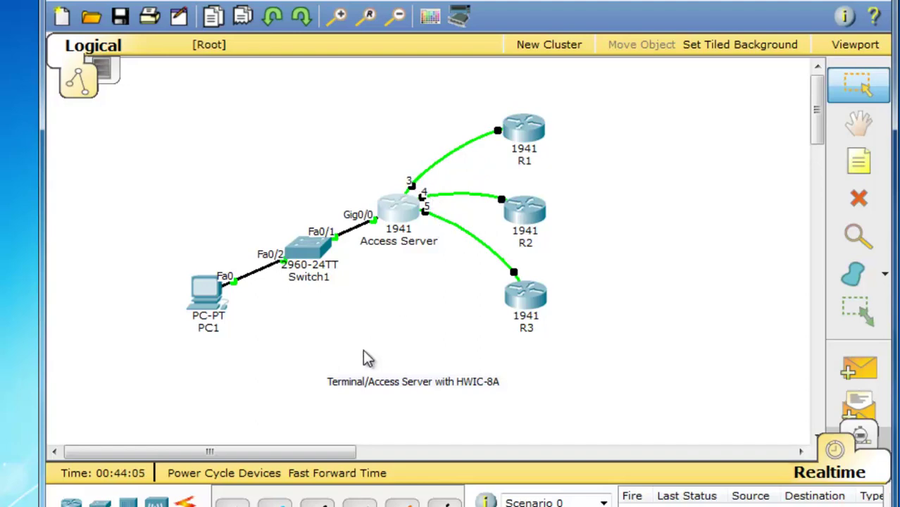
Step: Open PC1's Command Prompt and run ssh /? to view the SSH usage
{"action": "left_click", "coordinate": [206, 299]}
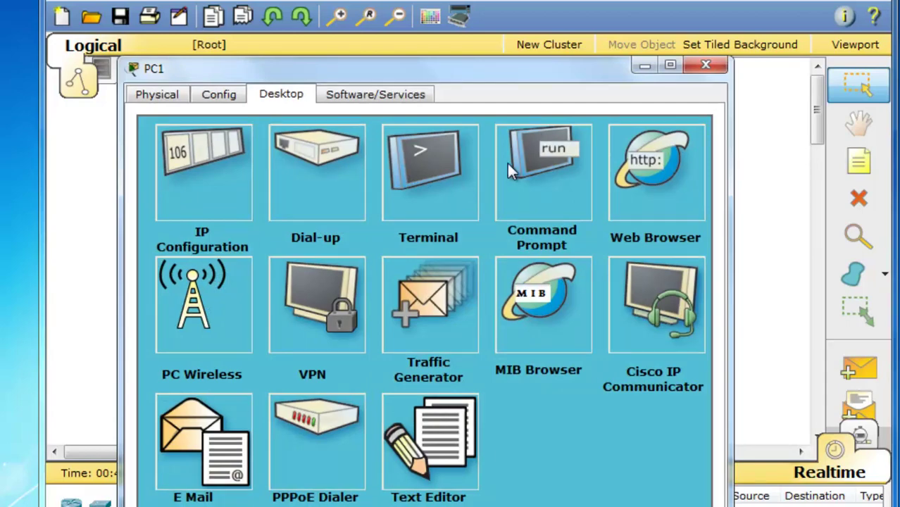
{"action": "left_click", "coordinate": [511, 170]}
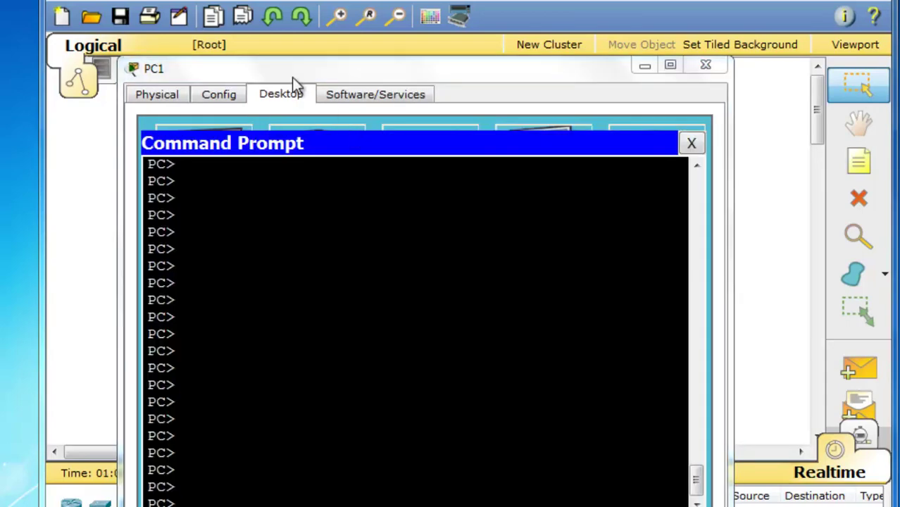
{"action": "left_click_drag", "start_coordinate": [311, 66], "coordinate": [301, 44]}
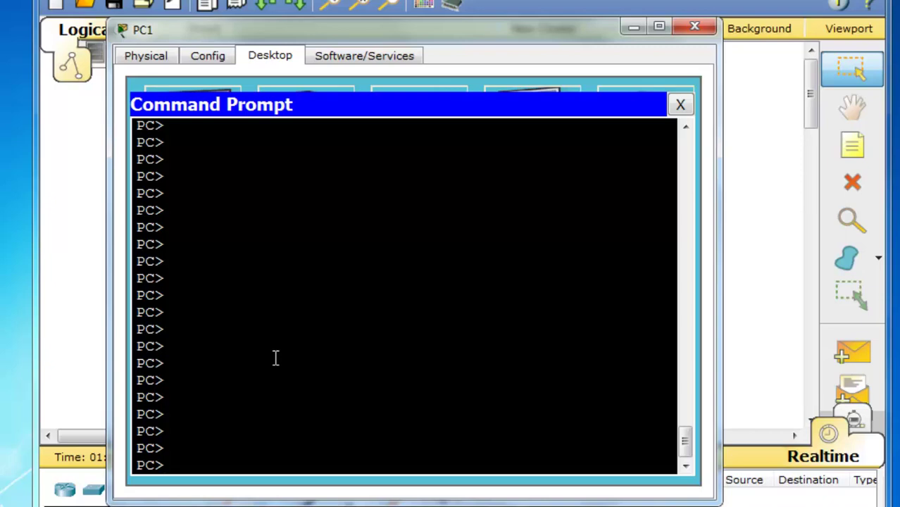
{"action": "type", "text": "ssh /?"}
{"action": "key", "text": "Return"}
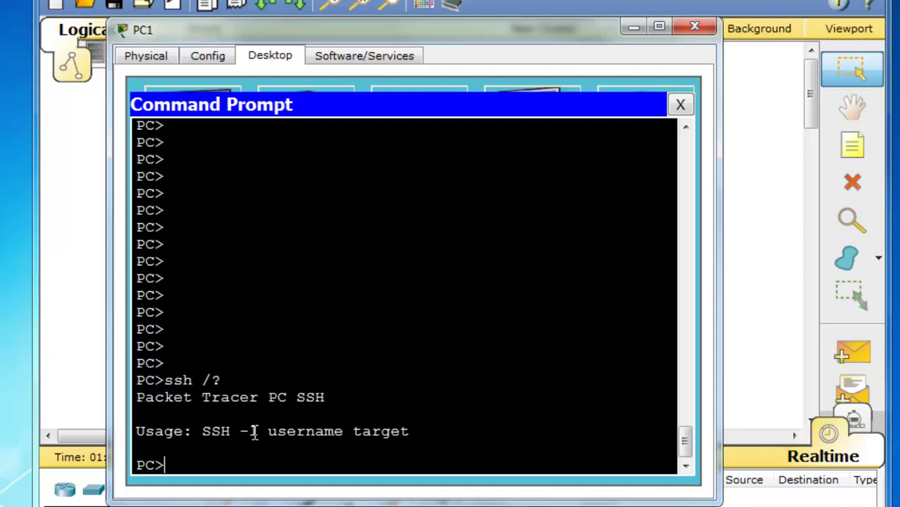
{"action": "left_click_drag", "start_coordinate": [268, 431], "coordinate": [428, 431]}
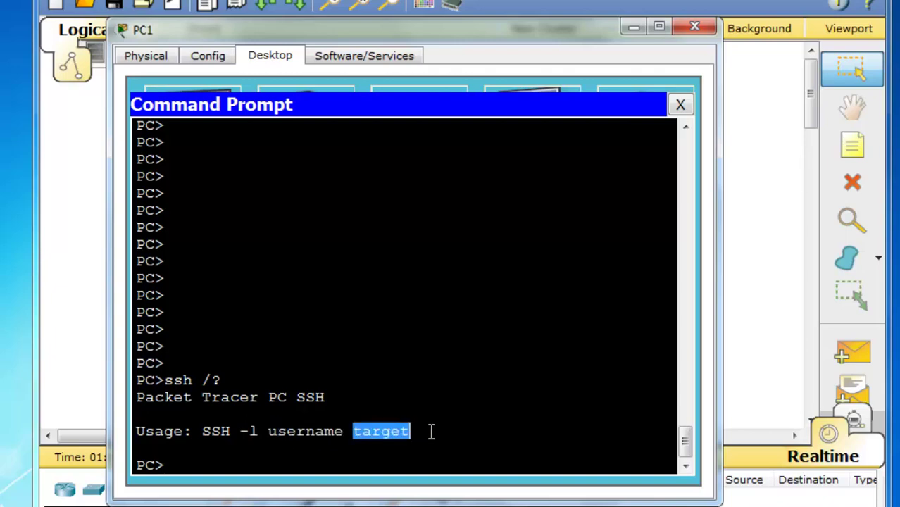
{"action": "left_click", "coordinate": [391, 340]}
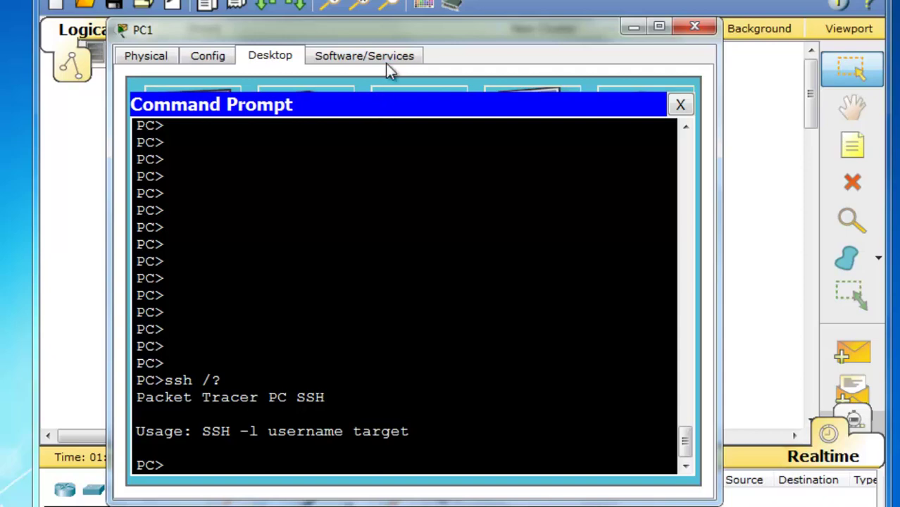
Step: SSH from PC1 to 192.168.0.1 as the local user on Access Server line :3
{"action": "left_click_drag", "start_coordinate": [380, 33], "coordinate": [393, 363]}
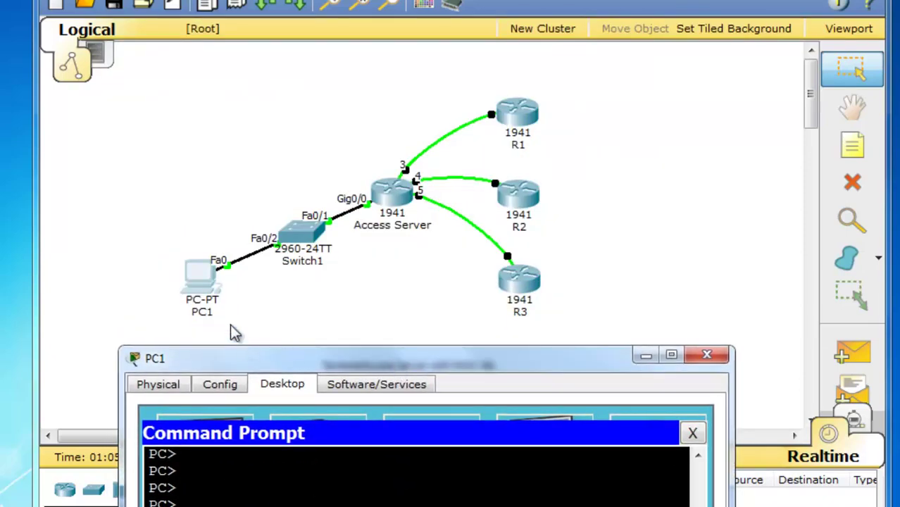
{"action": "left_click_drag", "start_coordinate": [248, 315], "coordinate": [382, 237]}
{"action": "left_click", "coordinate": [380, 227]}
{"action": "left_click", "coordinate": [383, 308]}
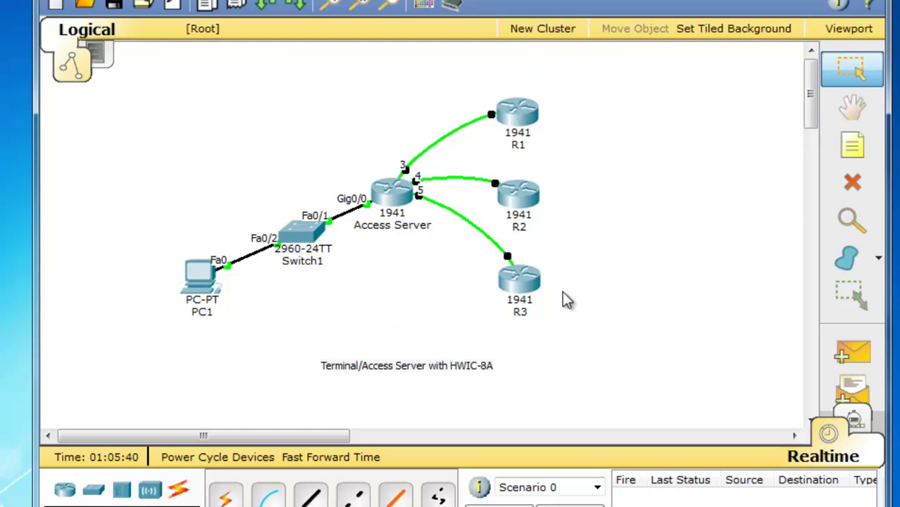
{"action": "key", "text": "alt+Tab"}
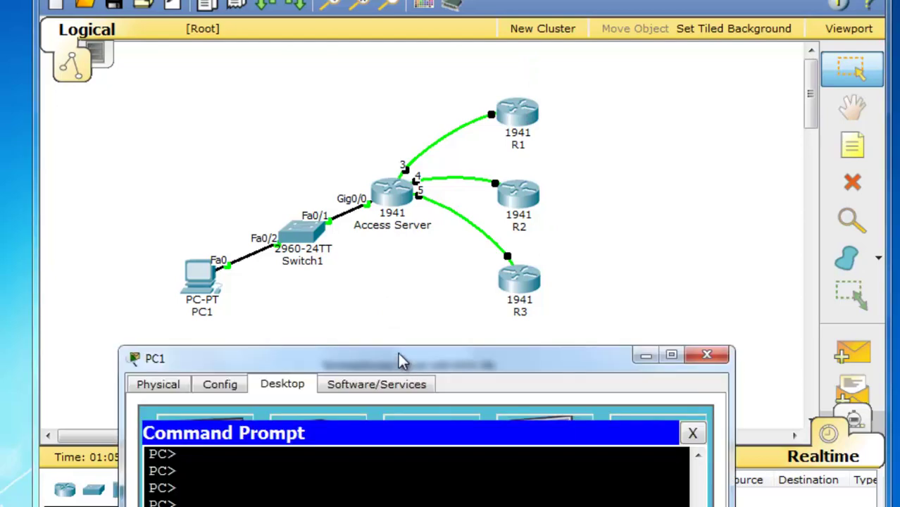
{"action": "left_click_drag", "start_coordinate": [400, 360], "coordinate": [374, 26]}
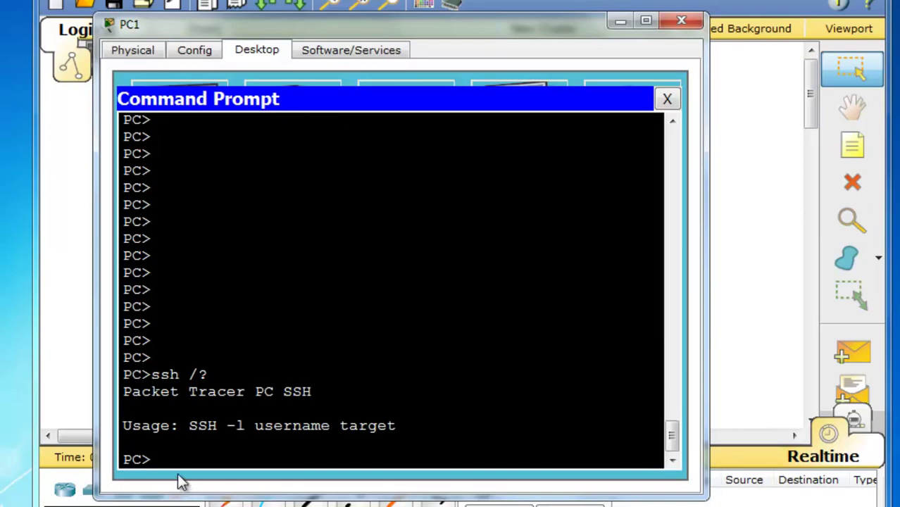
{"action": "type", "text": "ssh -l"}
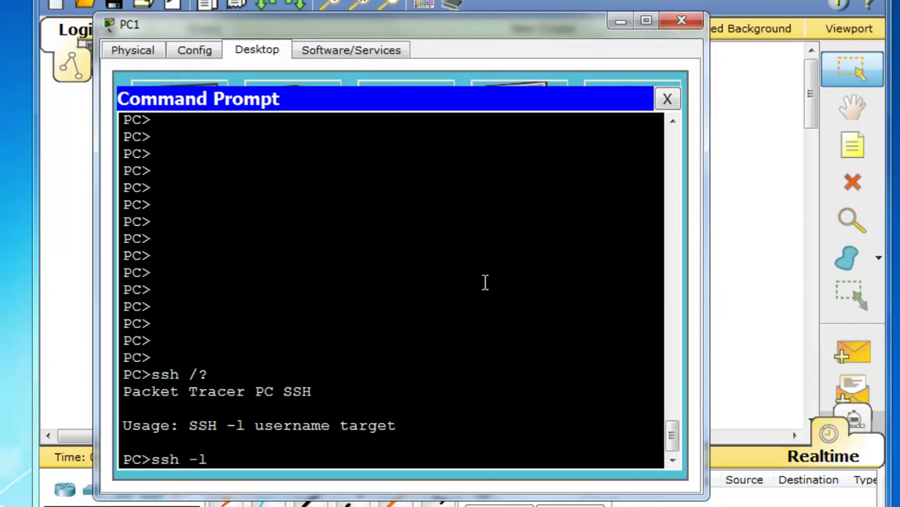
{"action": "type", "text": " dan:"}
{"action": "left_click_drag", "start_coordinate": [521, 32], "coordinate": [557, 315]}
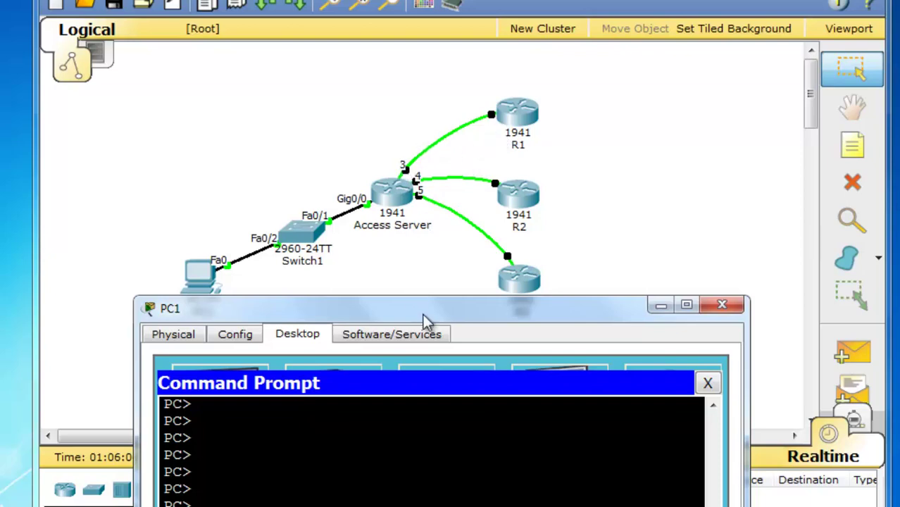
{"action": "left_click_drag", "start_coordinate": [419, 307], "coordinate": [367, 47]}
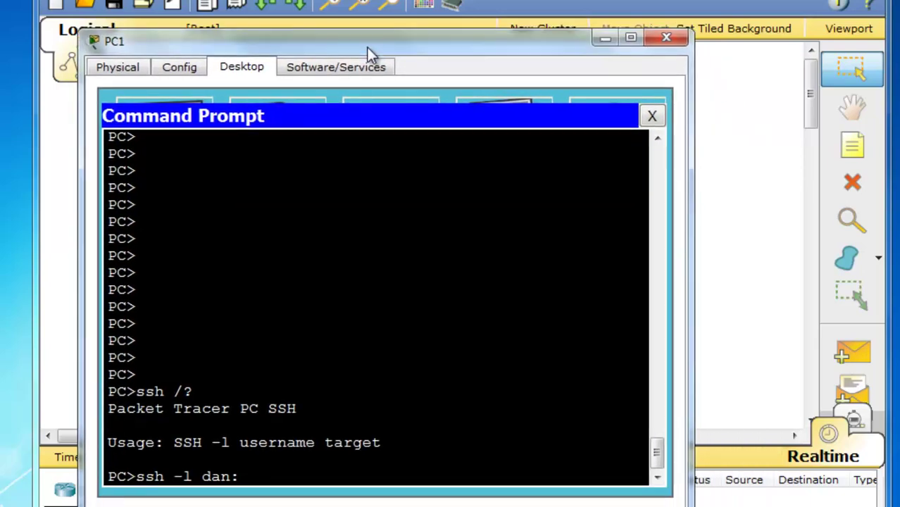
{"action": "type", "text": "3 192"}
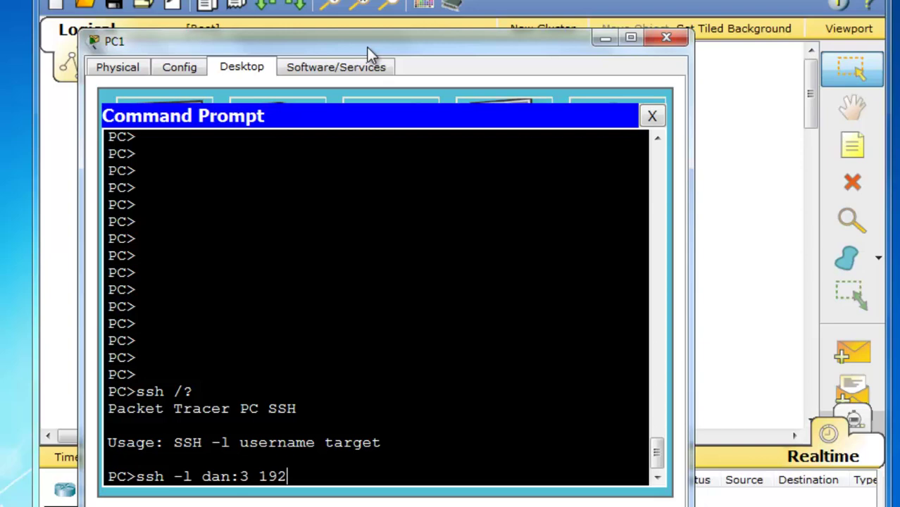
{"action": "type", "text": ".168.0.1"}
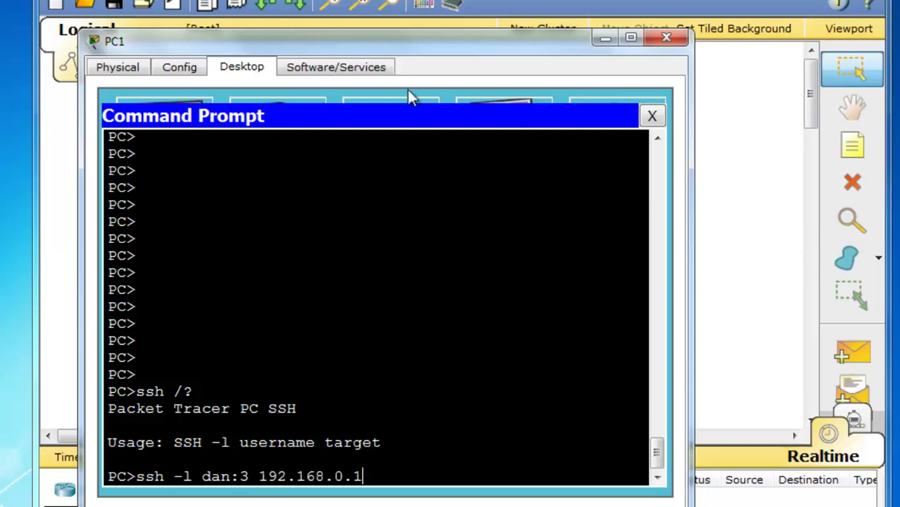
{"action": "left_click_drag", "start_coordinate": [374, 44], "coordinate": [391, 9]}
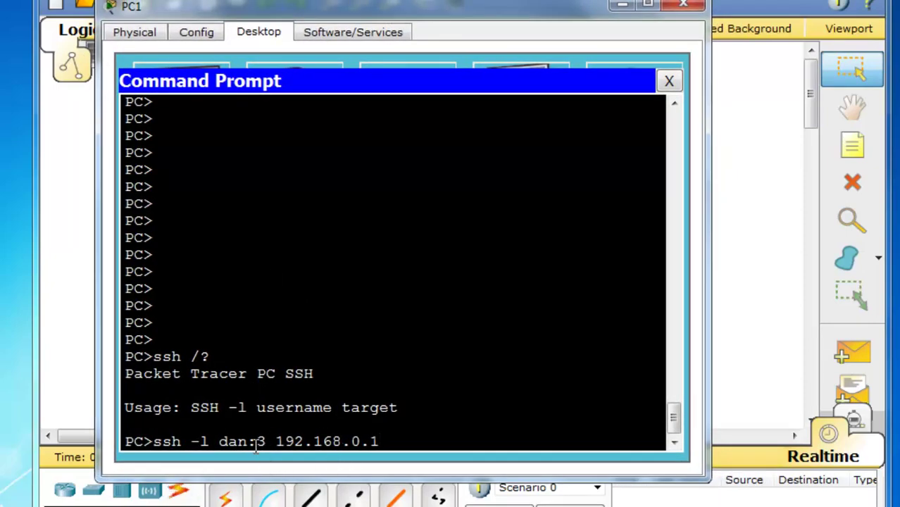
{"action": "left_click_drag", "start_coordinate": [248, 440], "coordinate": [266, 441]}
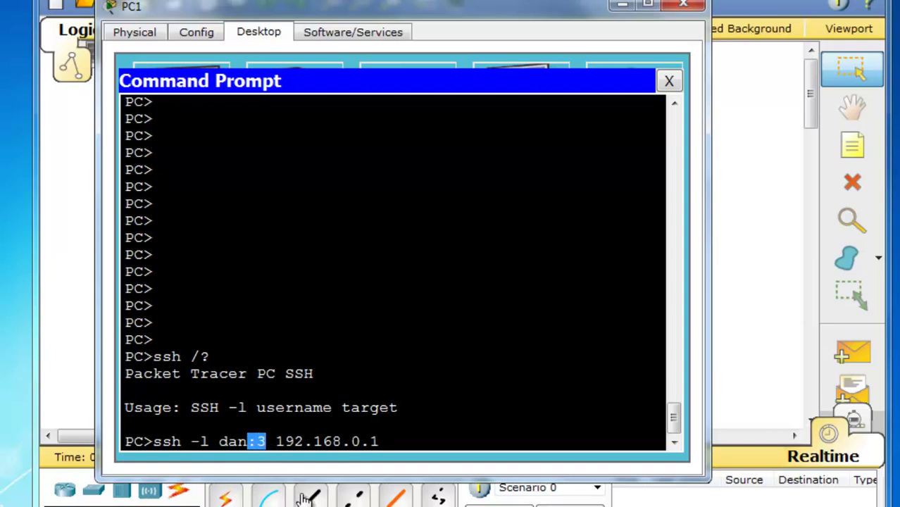
{"action": "left_click", "coordinate": [393, 441]}
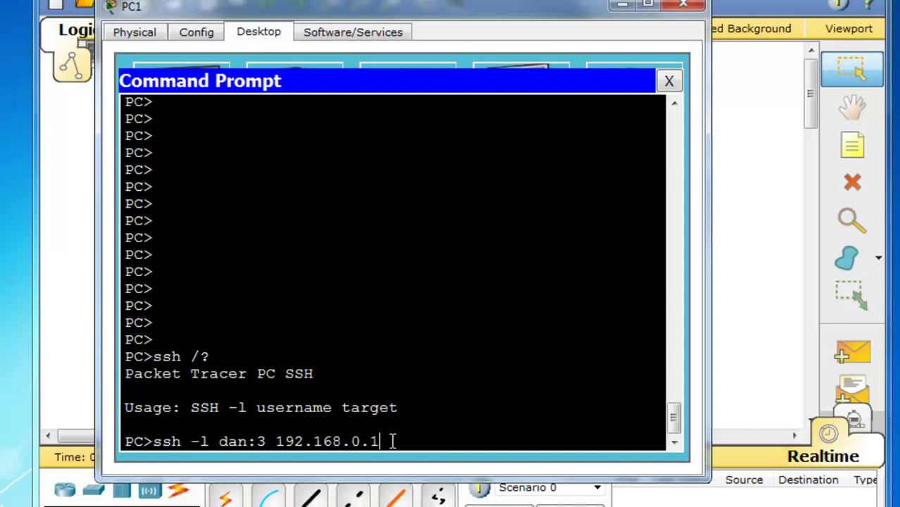
{"action": "key", "text": "Return"}
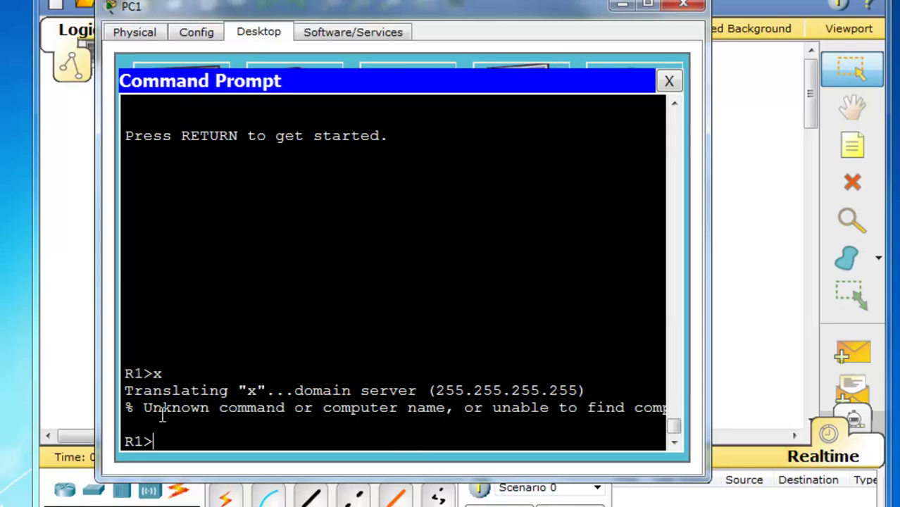
Step: On R1, enter privileged mode and global configuration mode
{"action": "left_click_drag", "start_coordinate": [167, 440], "coordinate": [108, 442]}
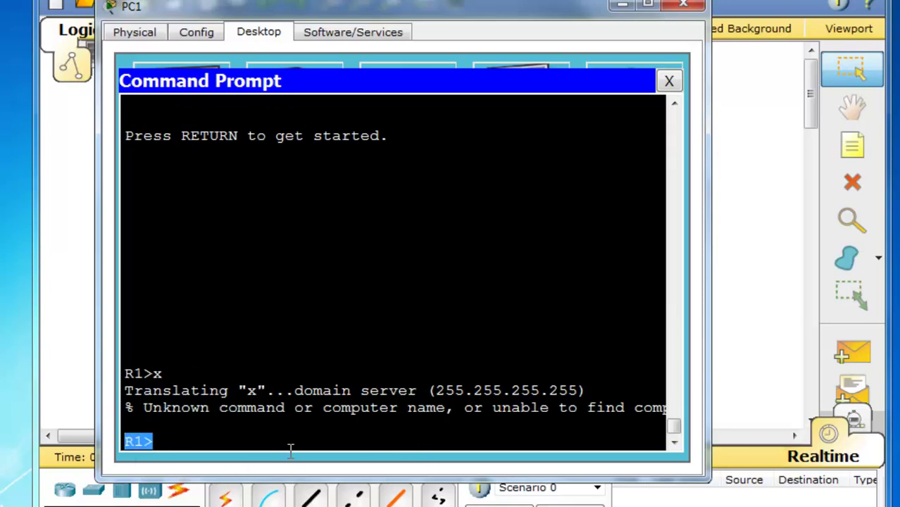
{"action": "left_click", "coordinate": [269, 321]}
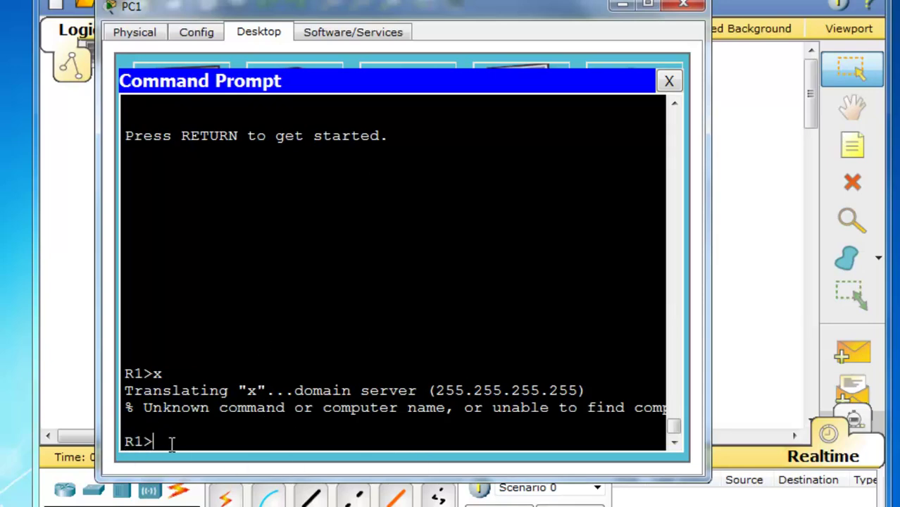
{"action": "type", "text": "en"}
{"action": "key", "text": "Return"}
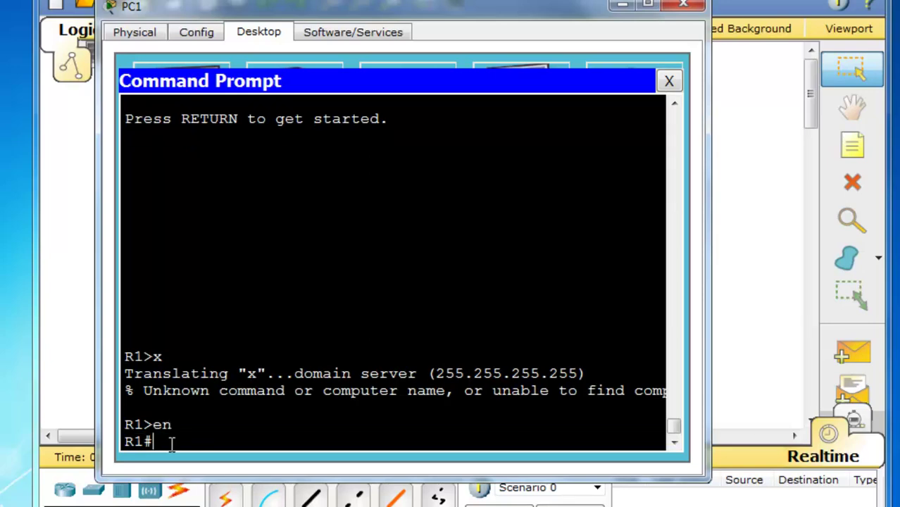
{"action": "type", "text": "conf t"}
{"action": "key", "text": "Return"}
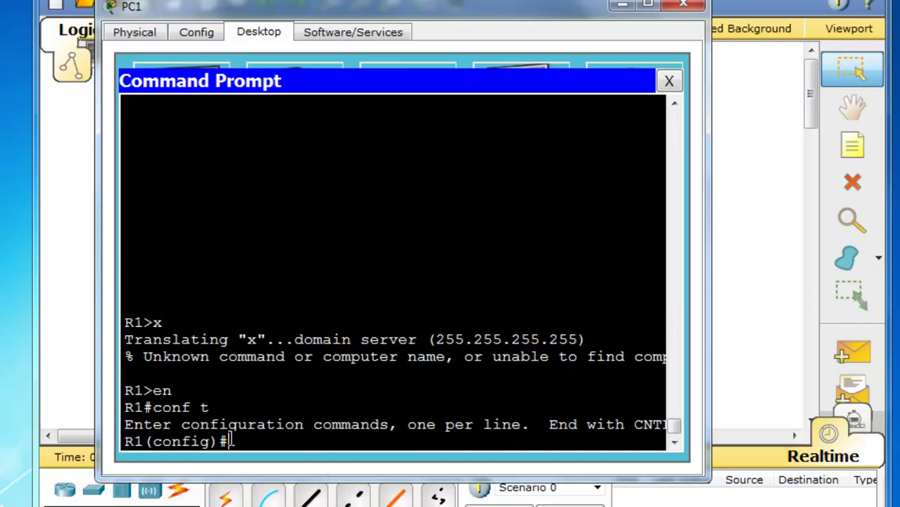
Step: Leave R1's configuration mode, exit the session and close PC1's window
{"action": "key", "text": "ctrl+z"}
{"action": "key", "text": "Return"}
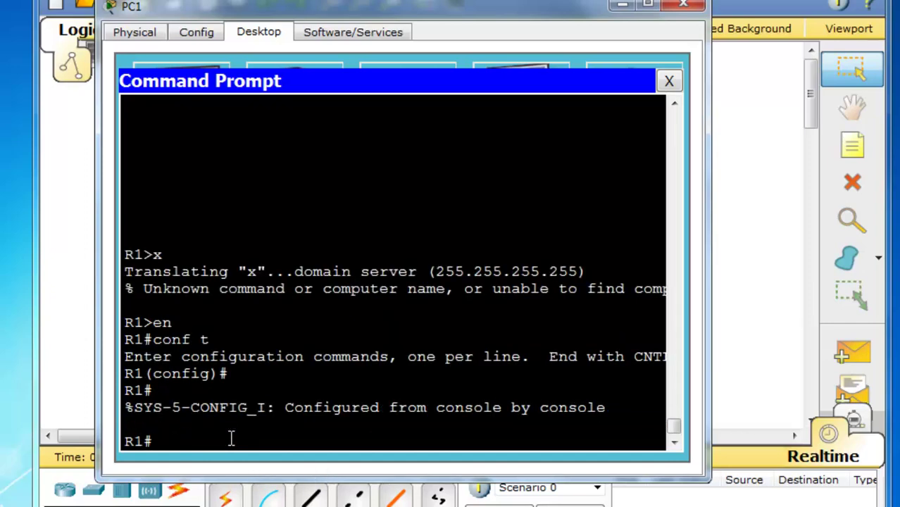
{"action": "type", "text": "exit"}
{"action": "key", "text": "Return"}
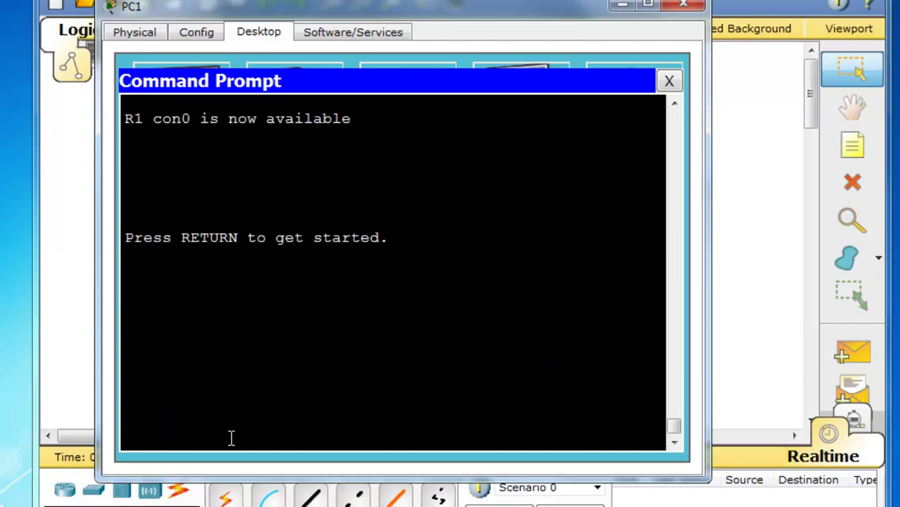
{"action": "key", "text": "Return"}
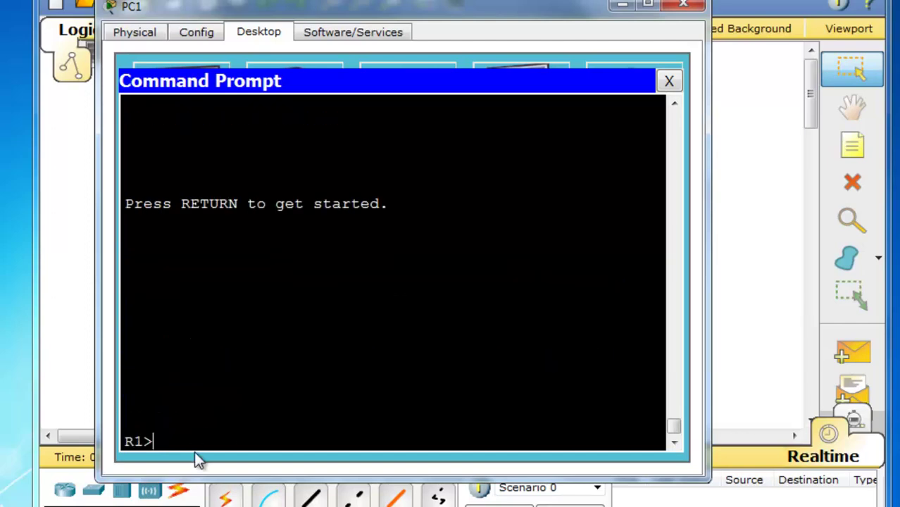
{"action": "key", "text": "alt+F4"}
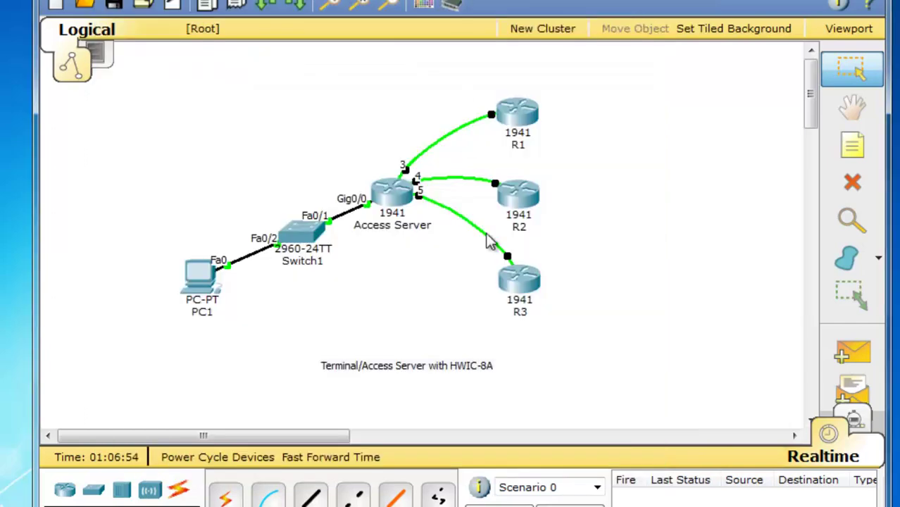
Step: On the Access Server, enable and run clear line tty 3, then close its window
{"action": "left_click", "coordinate": [395, 194]}
{"action": "key", "text": "Return"}
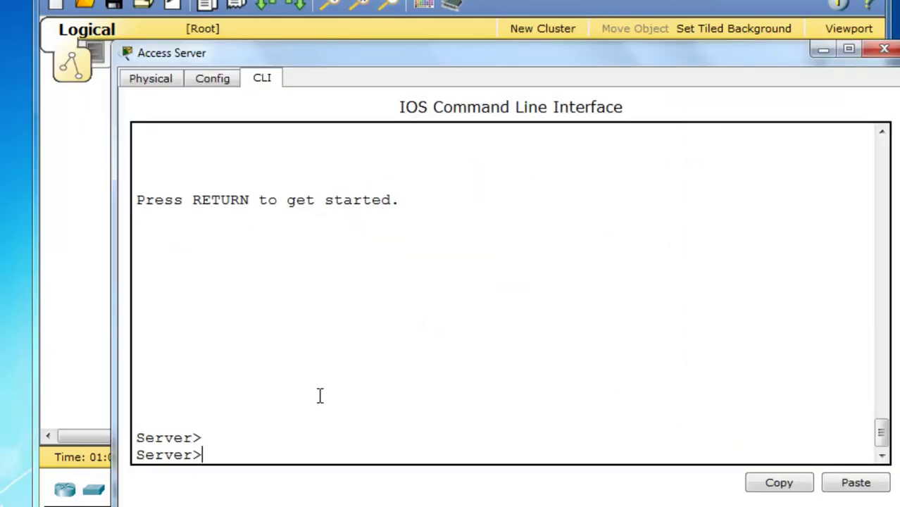
{"action": "type", "text": "en"}
{"action": "key", "text": "Return"}
{"action": "type", "text": "c"}
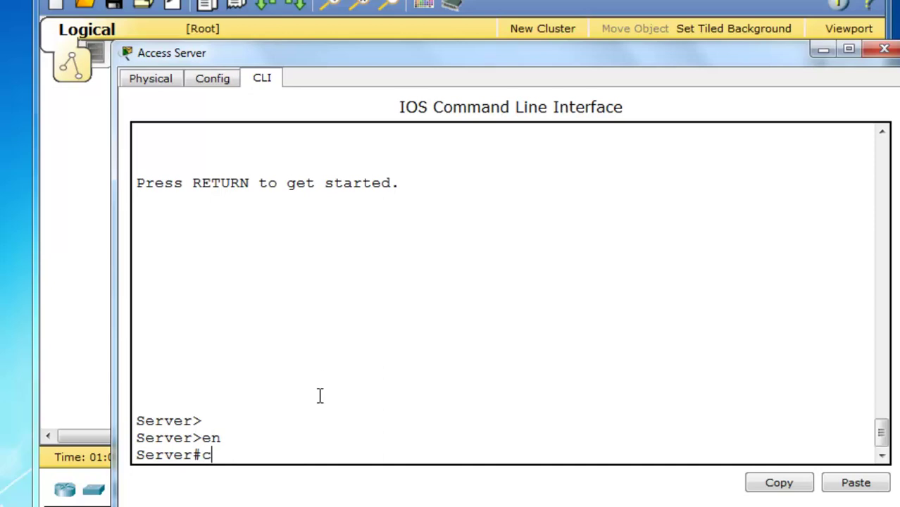
{"action": "type", "text": "lear line "}
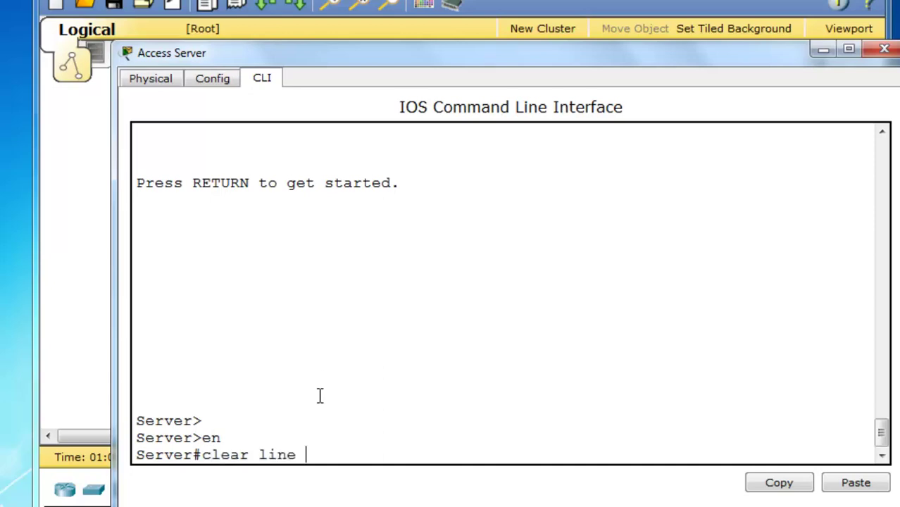
{"action": "type", "text": "tty 3"}
{"action": "key", "text": "Return"}
{"action": "key", "text": "Return"}
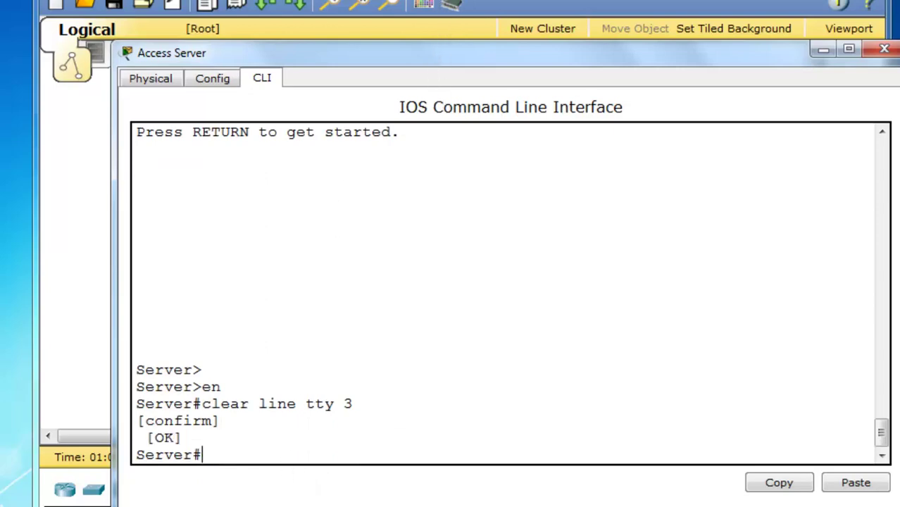
{"action": "key", "text": "alt+F4"}
Step: Rerun the ssh command from PC1 with line :4 to 192.168.0.1 and log in to R2
{"action": "left_click", "coordinate": [215, 278]}
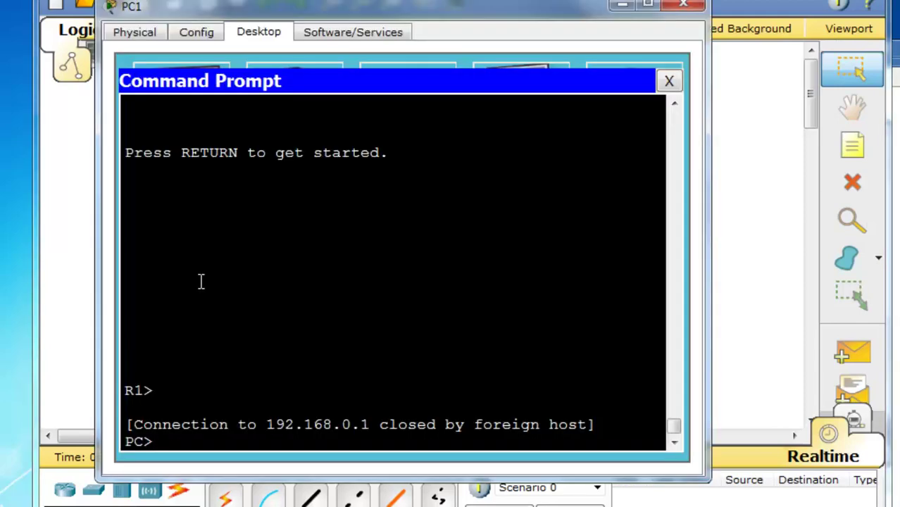
{"action": "key", "text": "Return"}
{"action": "key", "text": "Return"}
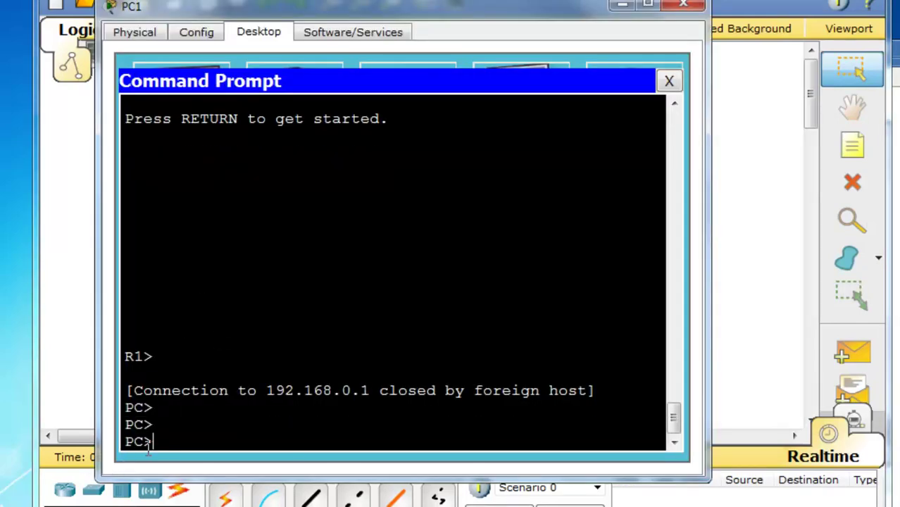
{"action": "type", "text": "ssh -l dan:3 192.168.0.1"}
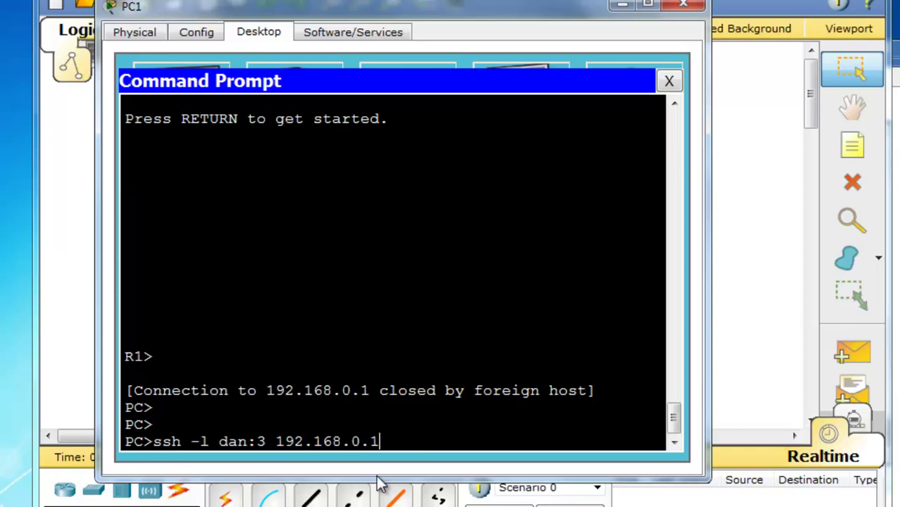
{"action": "key", "text": "Left"}
{"action": "key", "text": "Left"}
{"action": "key", "text": "Left"}
{"action": "key", "text": "Left"}
{"action": "key", "text": "Left"}
{"action": "key", "text": "Left"}
{"action": "key", "text": "Left"}
{"action": "key", "text": "Left"}
{"action": "key", "text": "Left"}
{"action": "key", "text": "Left"}
{"action": "key", "text": "BackSpace"}
{"action": "type", "text": "4"}
{"action": "key", "text": "Return"}
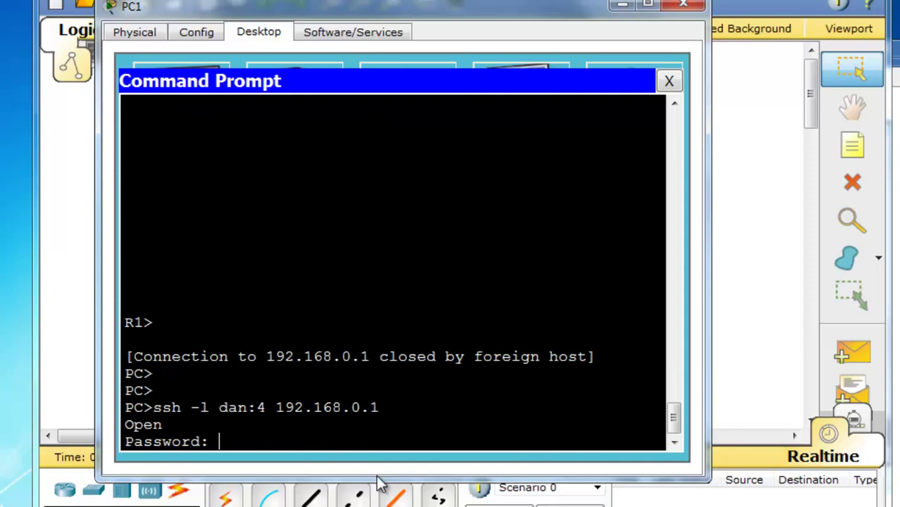
{"action": "key", "text": "Return"}
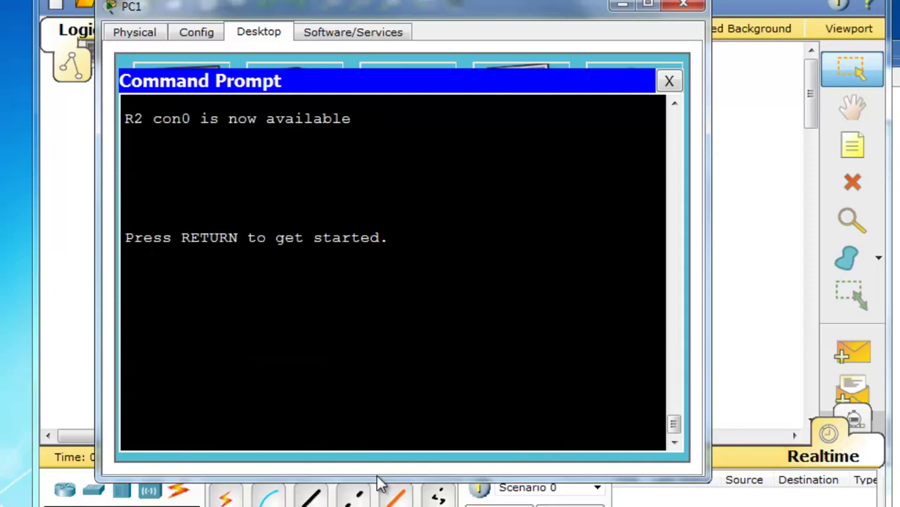
{"action": "key", "text": "Return"}
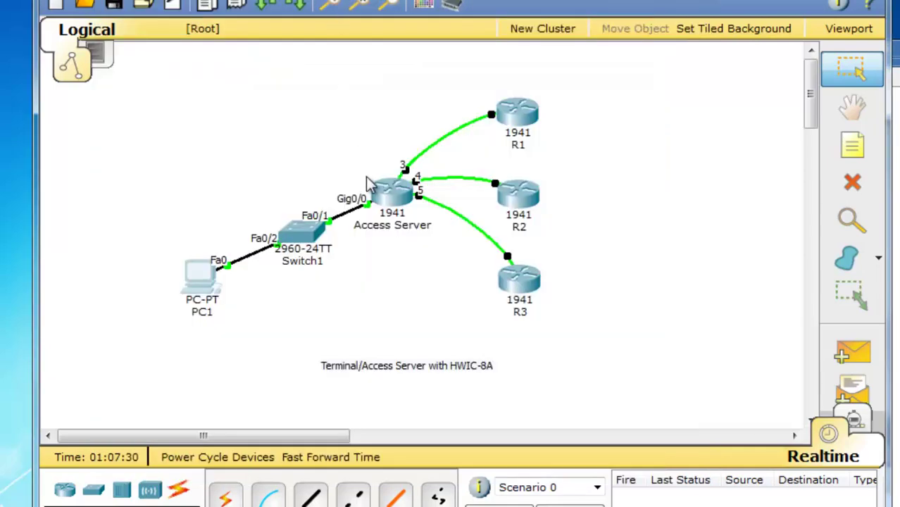
Step: On the Access Server, run 'clear line tty 4' and confirm it, closing PC1's R2 session
{"action": "left_click", "coordinate": [393, 194]}
{"action": "key", "text": "Up"}
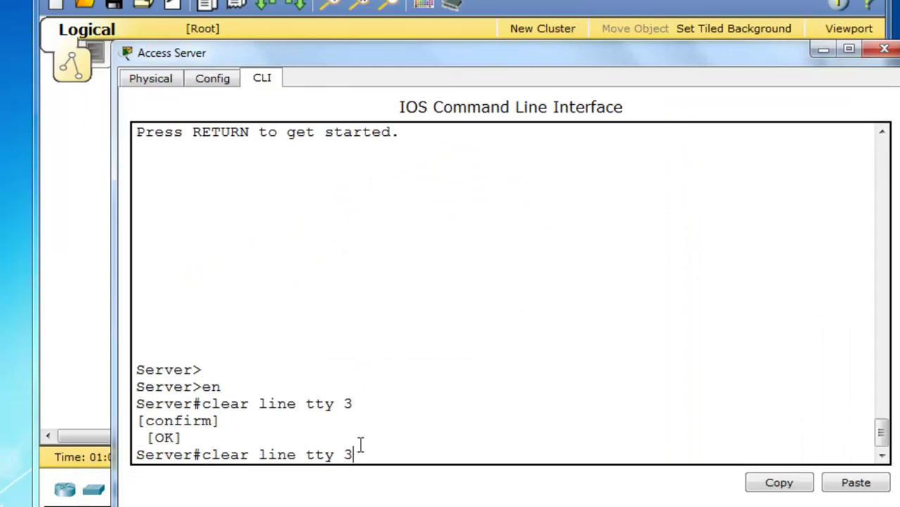
{"action": "key", "text": "BackSpace"}
{"action": "type", "text": "4"}
{"action": "key", "text": "Return"}
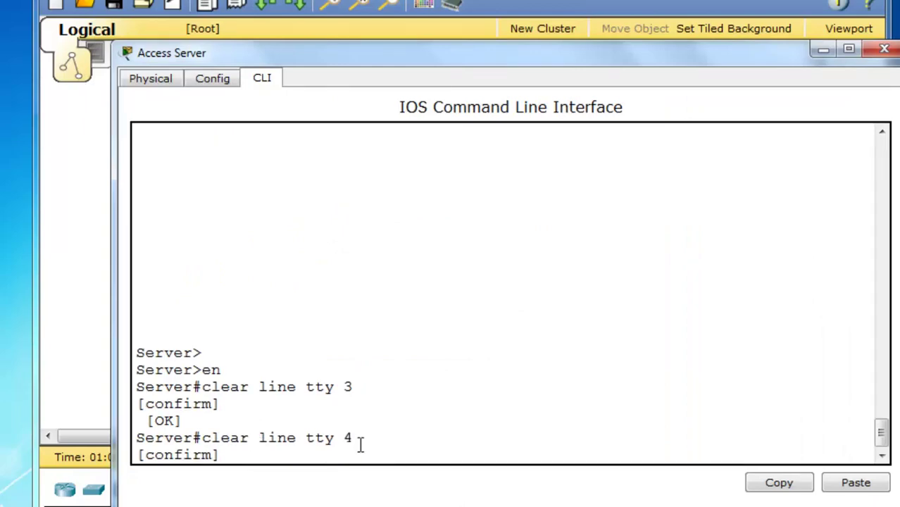
{"action": "key", "text": "Return"}
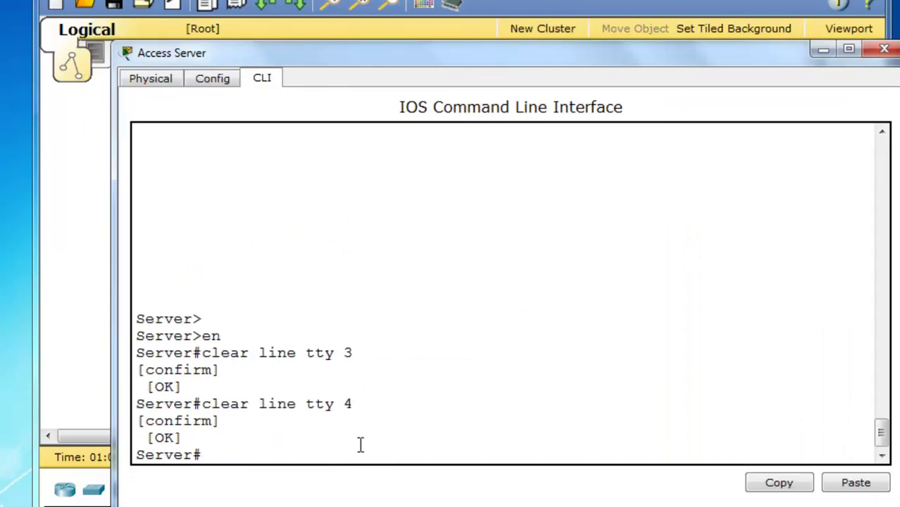
{"action": "left_click", "coordinate": [77, 117]}
Step: In PC1's prompt, recall the previous ssh command and change its line number from 4 to 5
{"action": "left_click", "coordinate": [202, 275]}
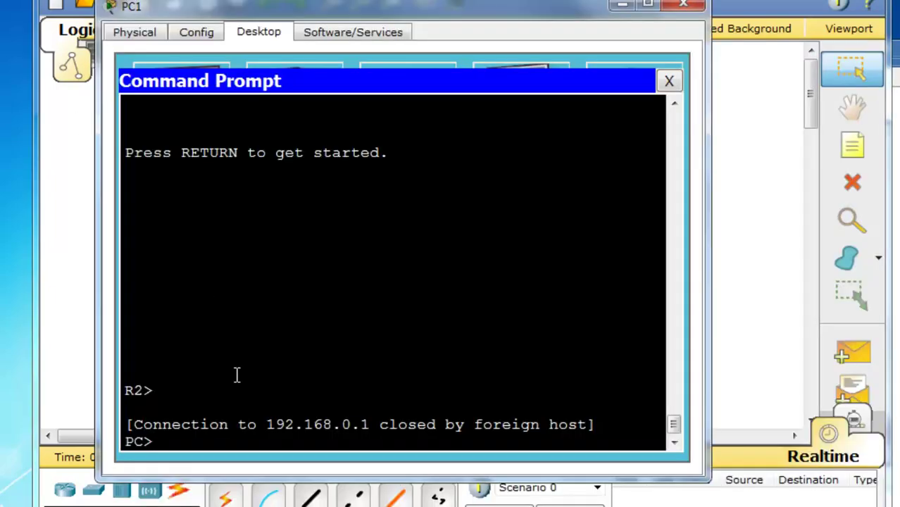
{"action": "key", "text": "Return"}
{"action": "key", "text": "Return"}
{"action": "key", "text": "Return"}
{"action": "key", "text": "Return"}
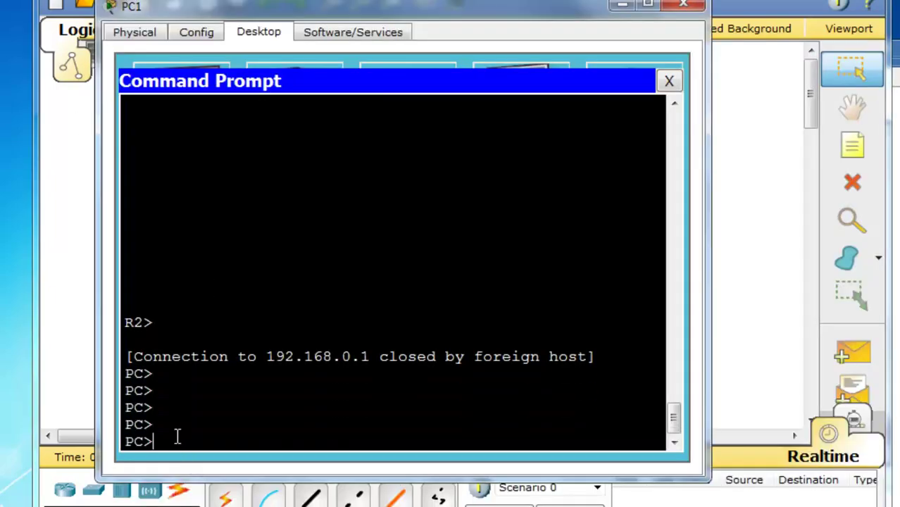
{"action": "key", "text": "Up"}
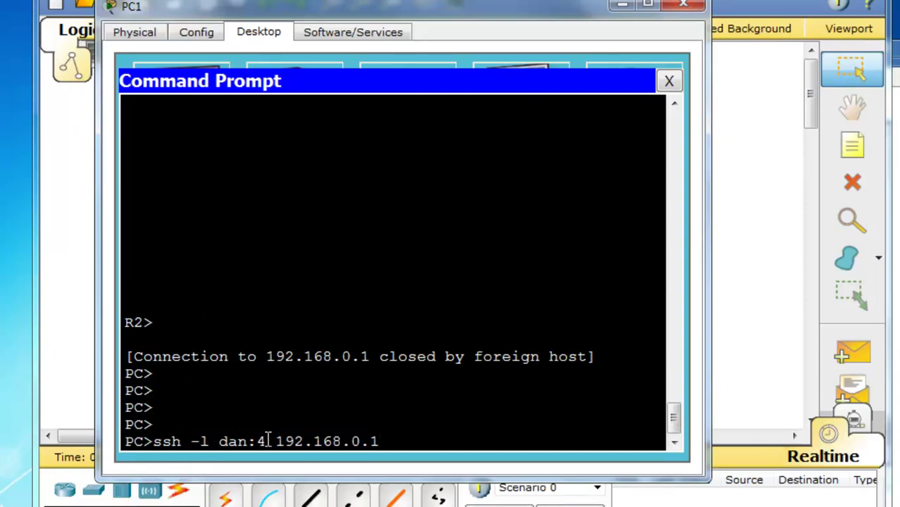
{"action": "key", "text": "End"}
{"action": "key", "text": "BackSpace"}
{"action": "type", "text": "5"}
{"action": "key", "text": "BackSpace"}
{"action": "key", "text": "Left"}
{"action": "key", "text": "Left"}
{"action": "key", "text": "Left"}
{"action": "key", "text": "Left"}
{"action": "key", "text": "Left"}
{"action": "key", "text": "Left"}
{"action": "key", "text": "Left"}
{"action": "key", "text": "Left"}
{"action": "key", "text": "Left"}
{"action": "key", "text": "Left"}
{"action": "key", "text": "BackSpace"}
{"action": "type", "text": "5"}
Step: Run the SSH to 192.168.0.1 over line 5, reach R3's prompt, then move PC1's window down
{"action": "left_click", "coordinate": [526, 392]}
{"action": "key", "text": "Return"}
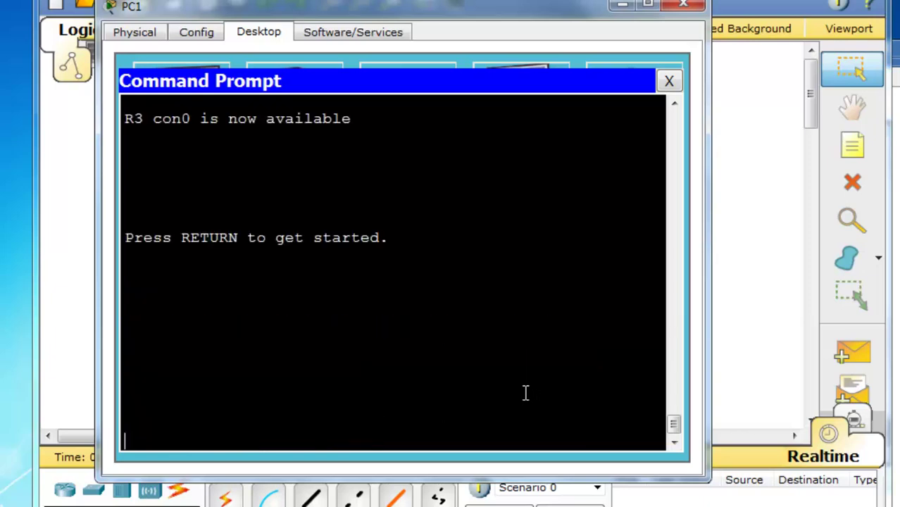
{"action": "key", "text": "Return"}
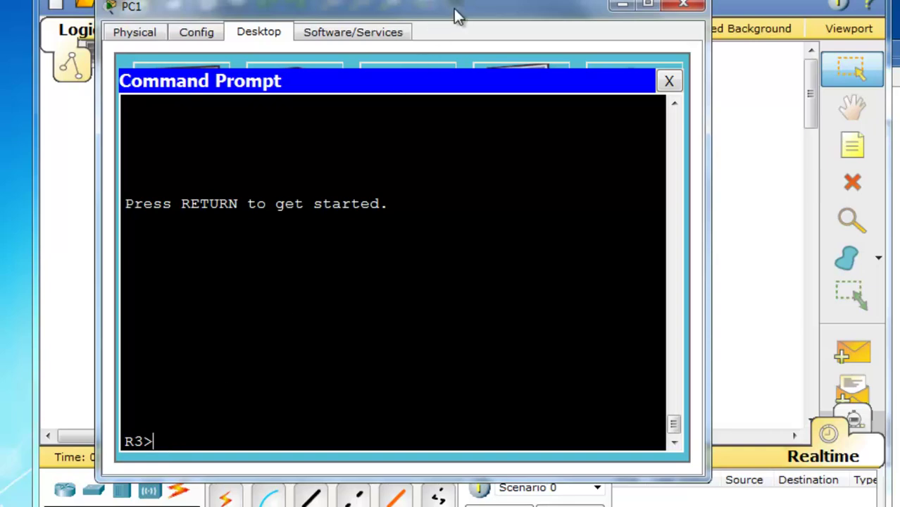
{"action": "left_click_drag", "start_coordinate": [453, 16], "coordinate": [501, 366]}
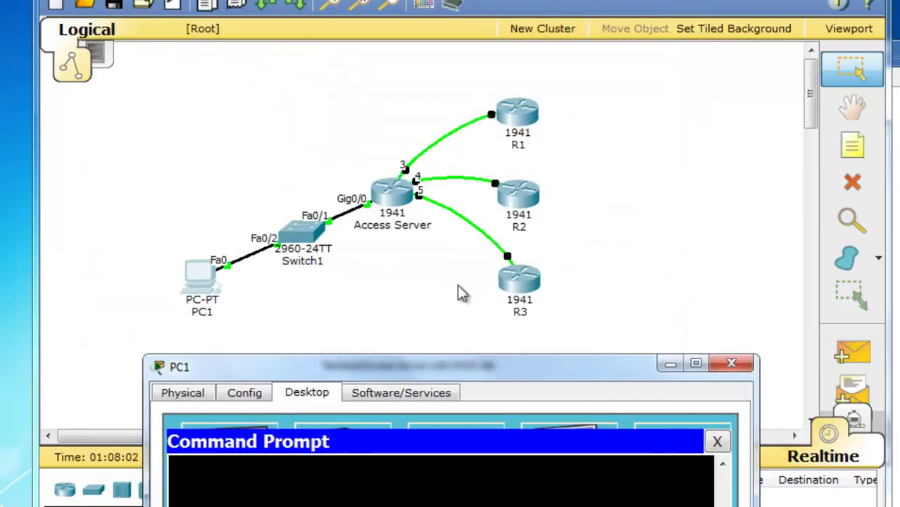